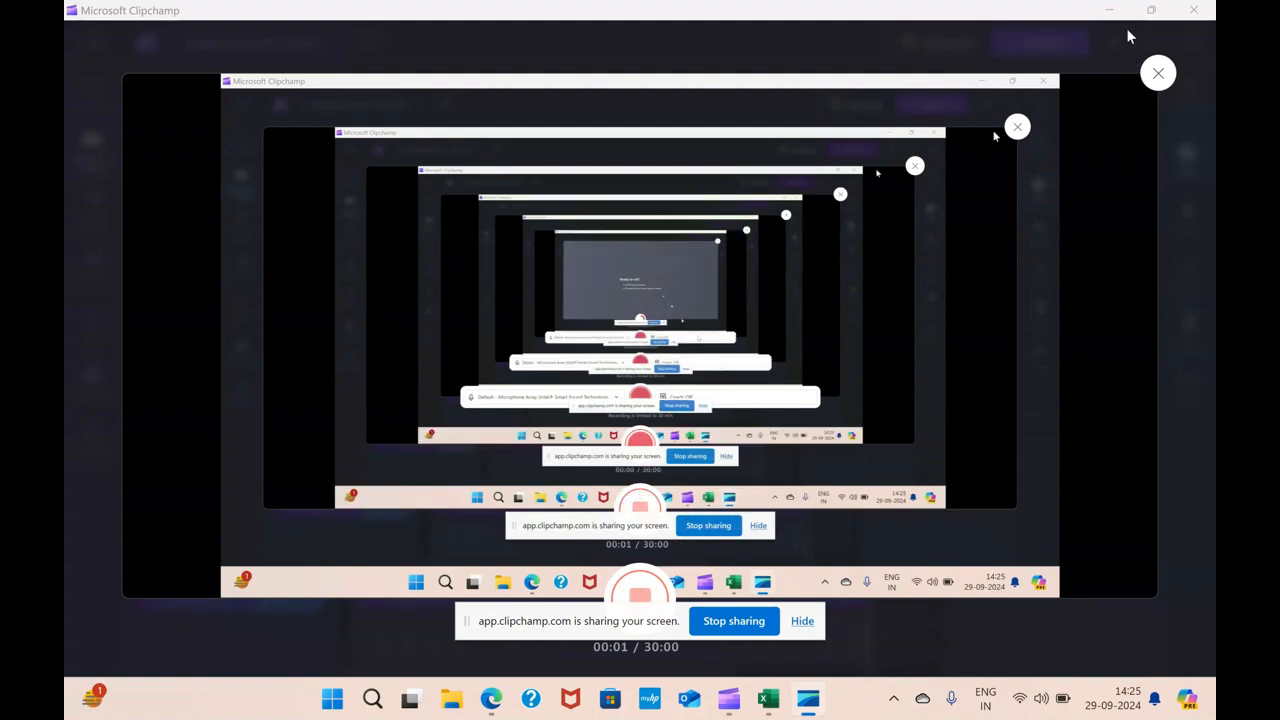
left_click(1108, 10)
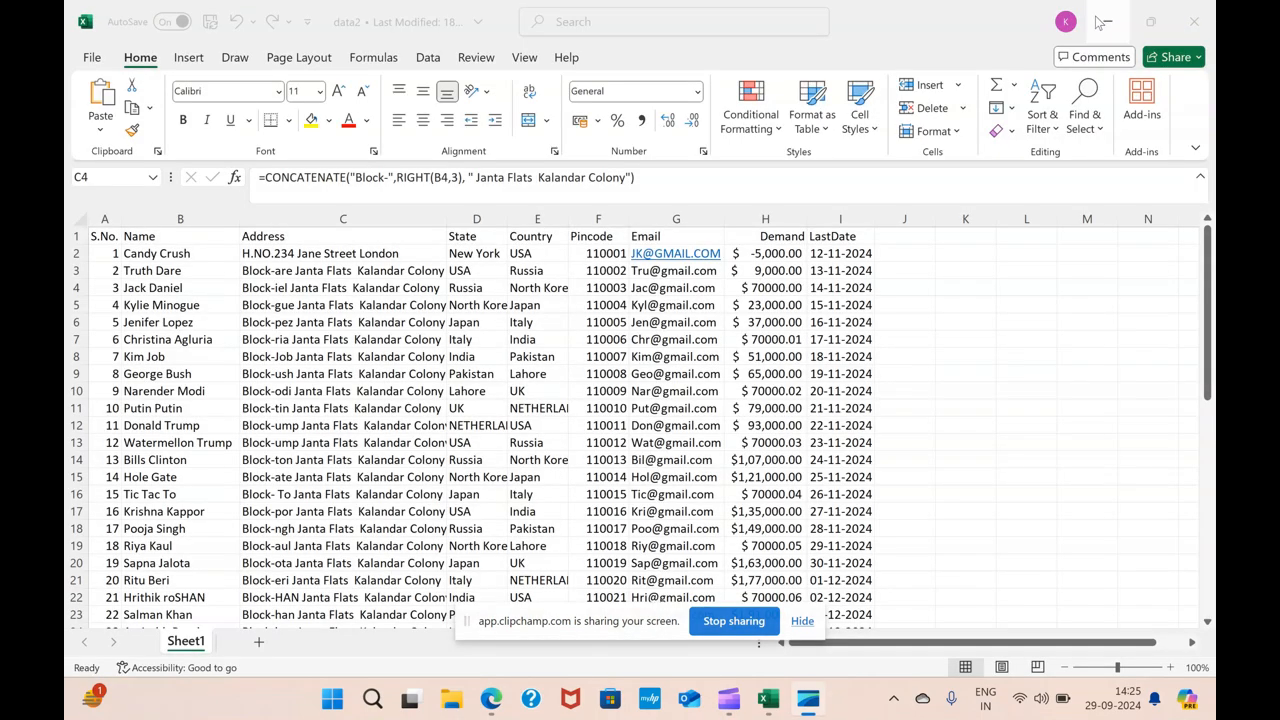
left_click(1101, 22)
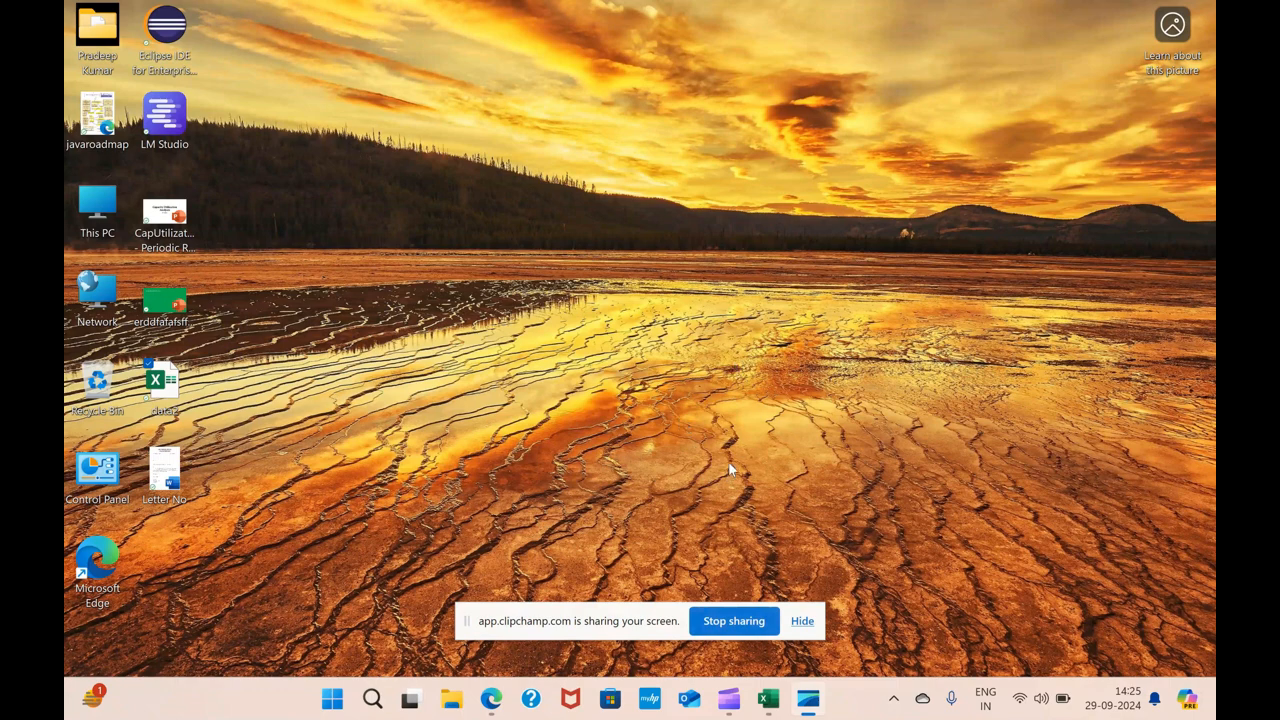
Review the data2 worksheet's names, addresses, emails, demands and dates down to the last row
left_click(768, 698)
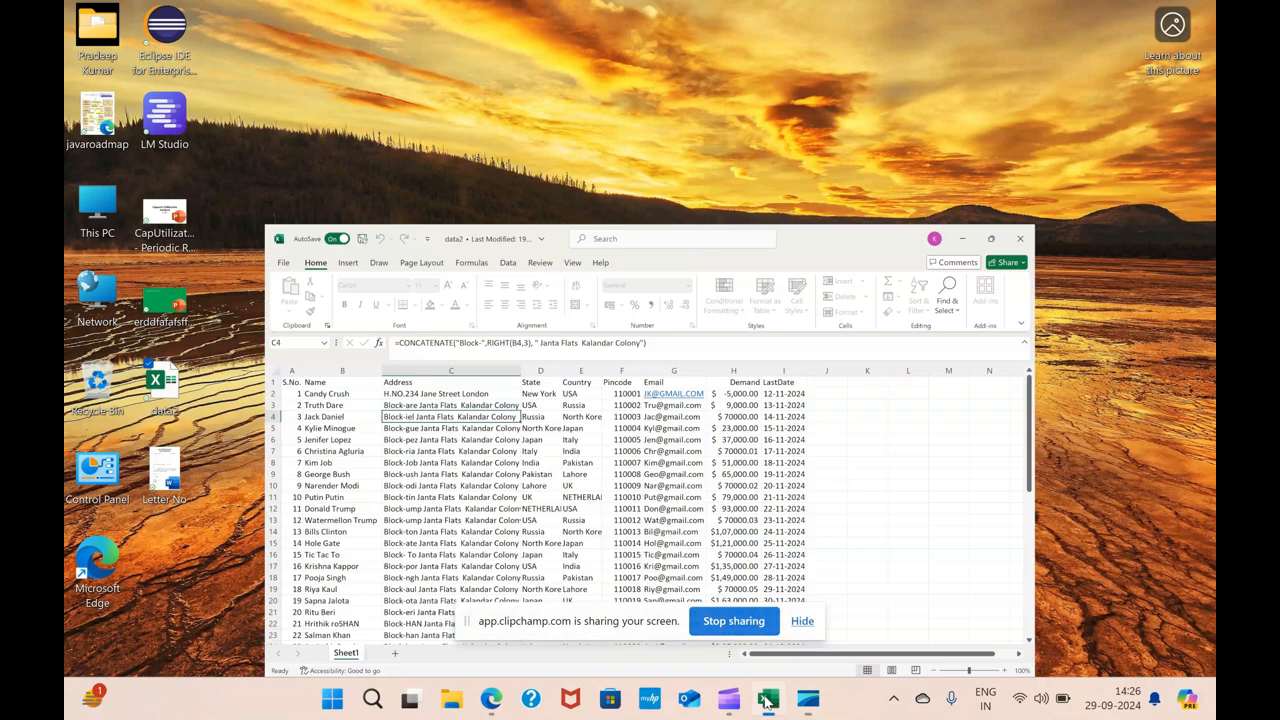
left_click(390, 356)
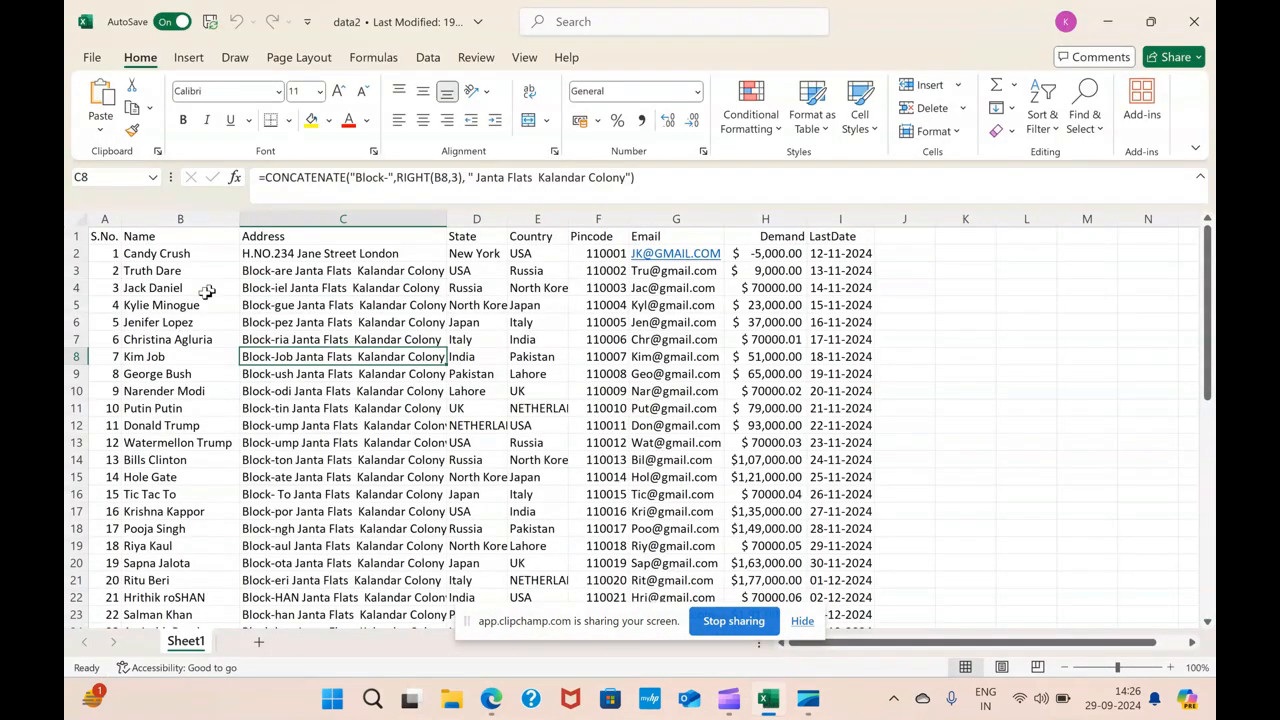
left_click(170, 257)
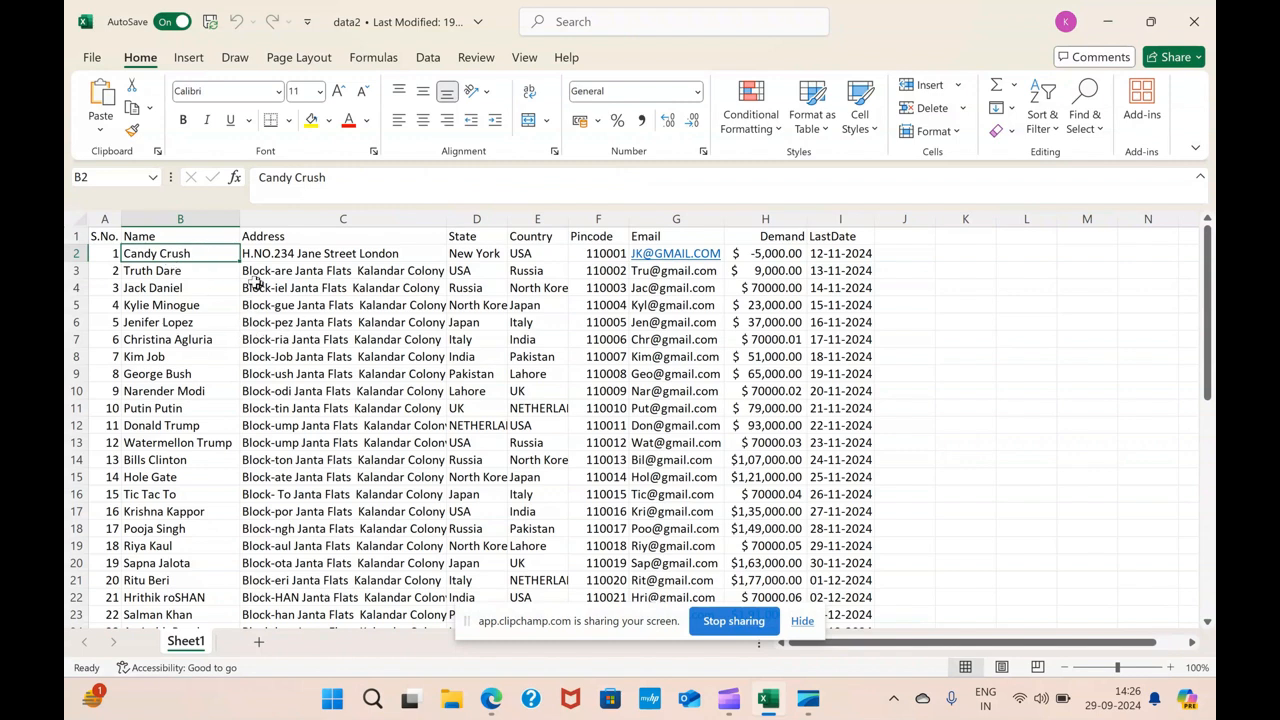
scroll(180, 375, "down", 5)
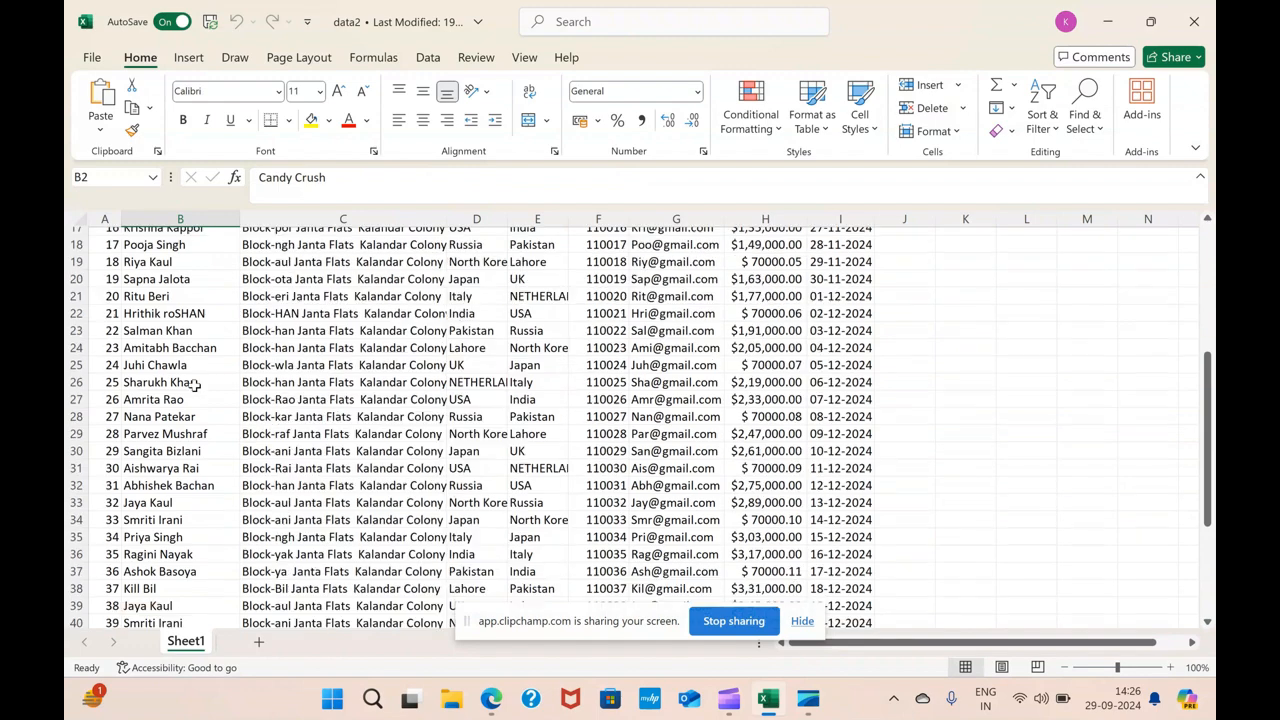
scroll(195, 383, "down", 6)
scroll(195, 383, "up", 8)
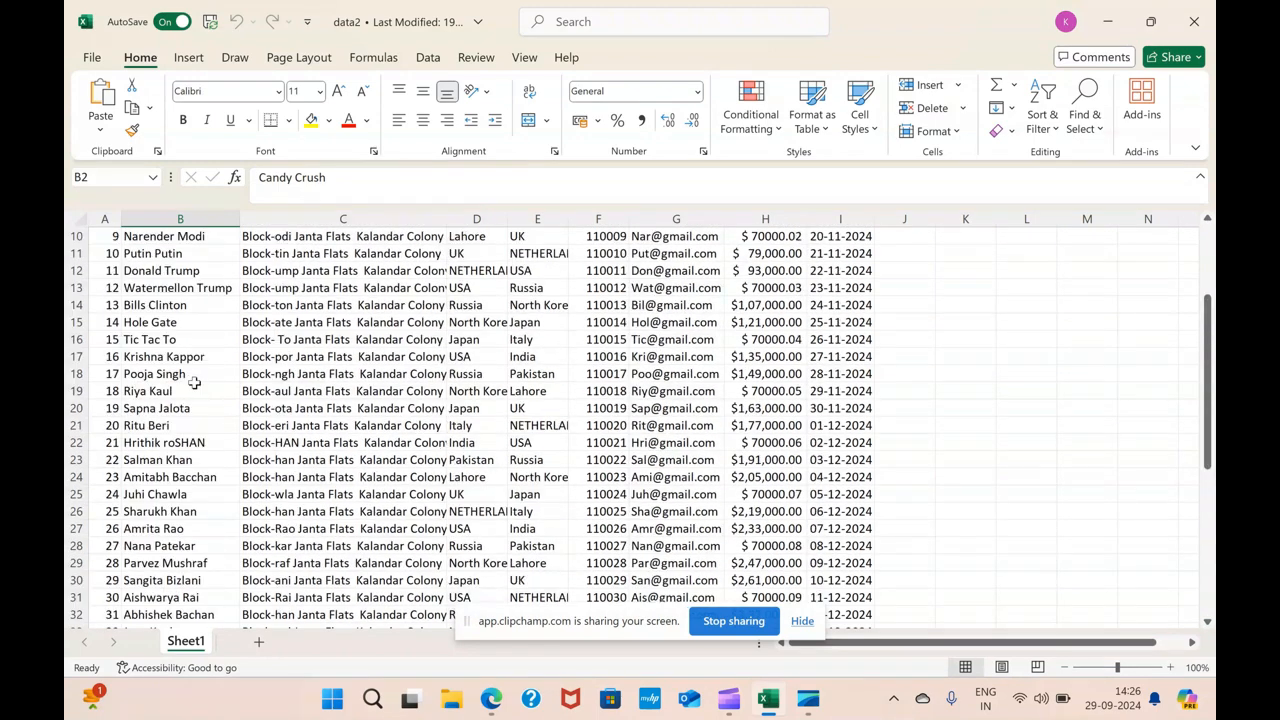
scroll(194, 383, "up", 3)
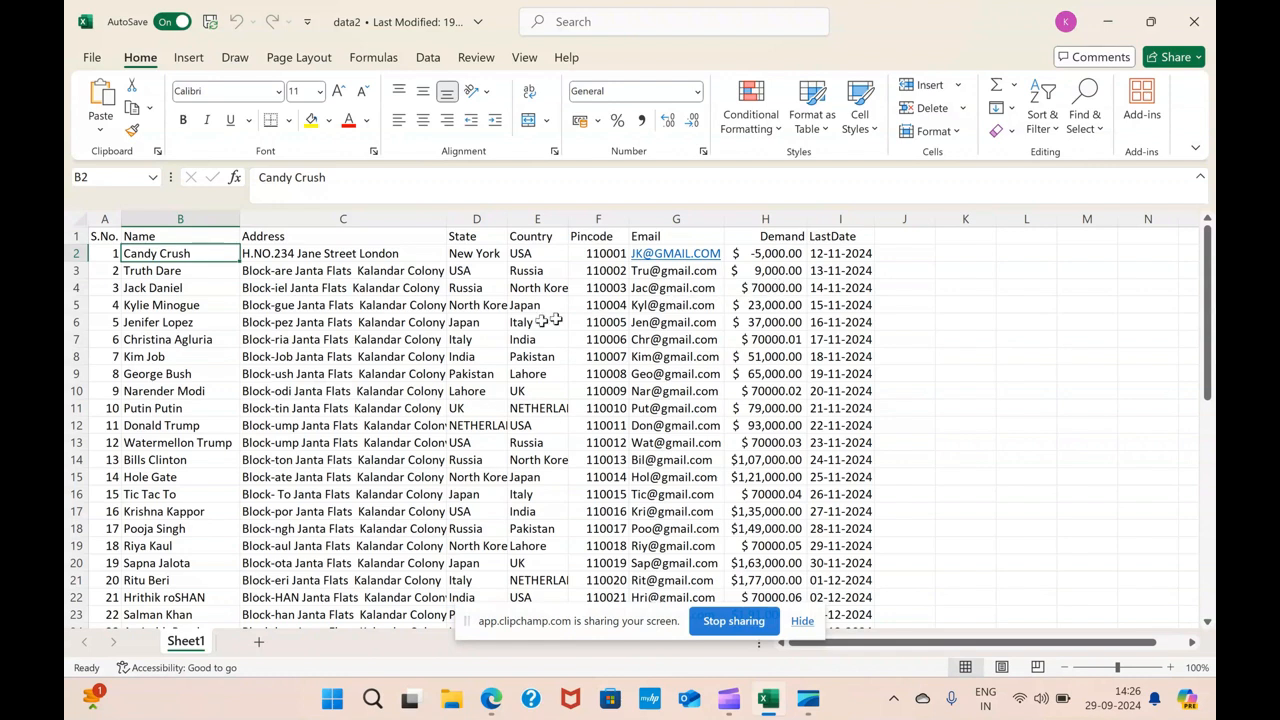
left_click(428, 320)
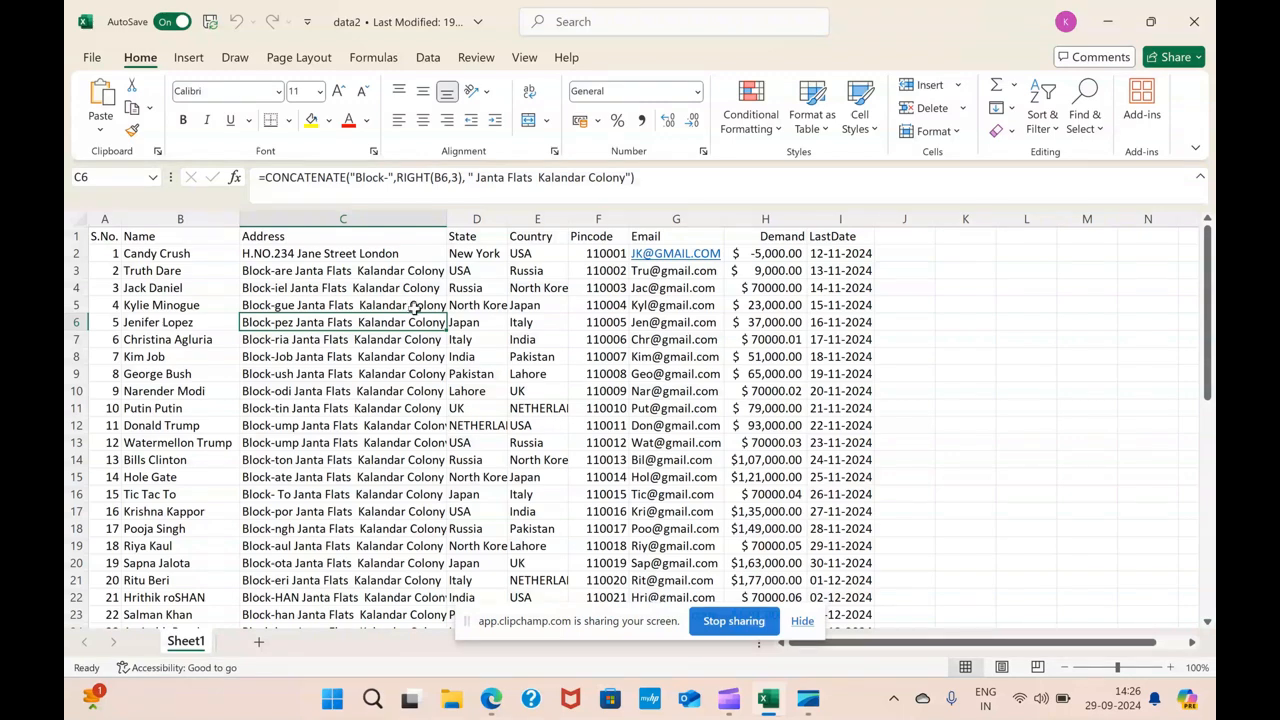
scroll(390, 370, "down", 12)
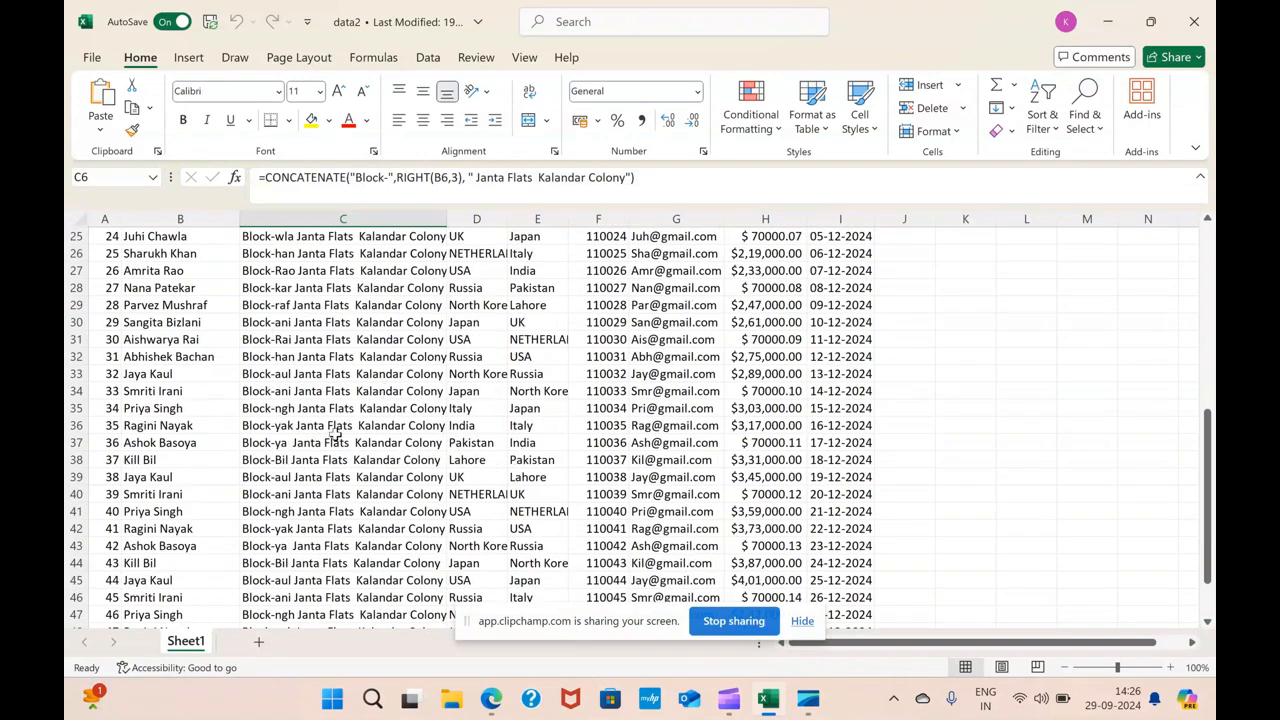
scroll(336, 436, "up", 11)
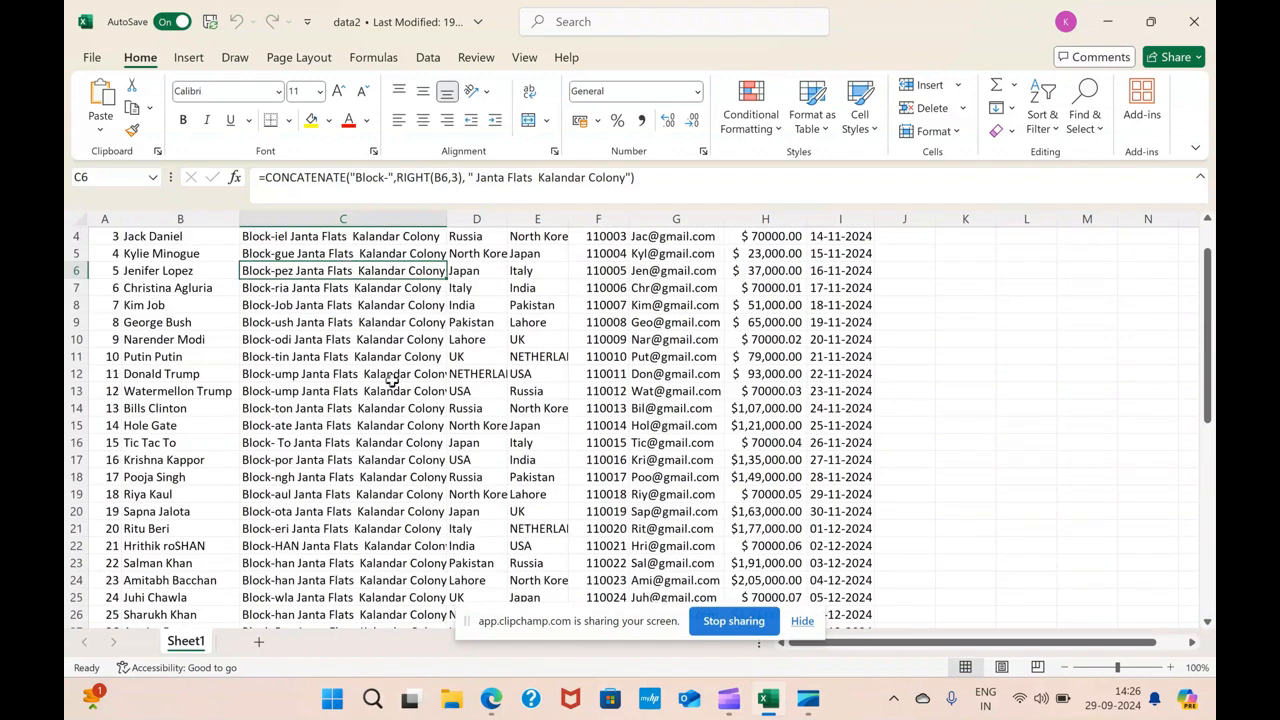
scroll(398, 372, "up", 1)
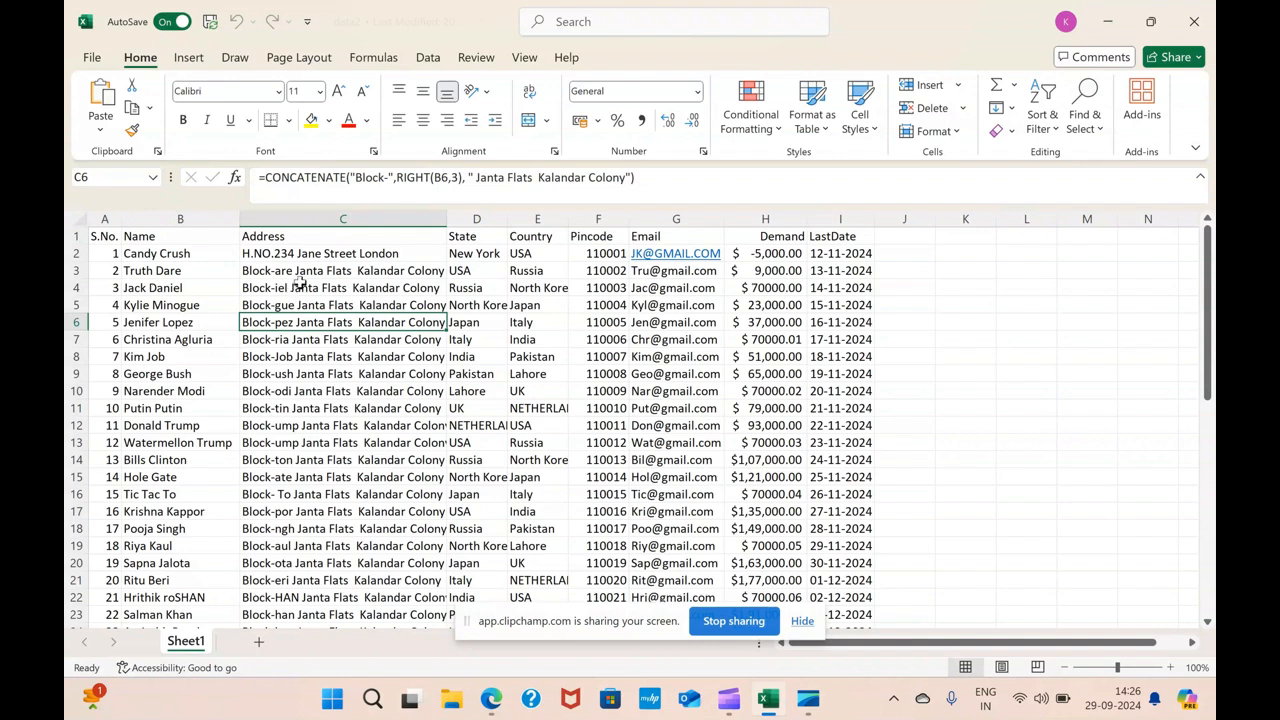
left_click(294, 272)
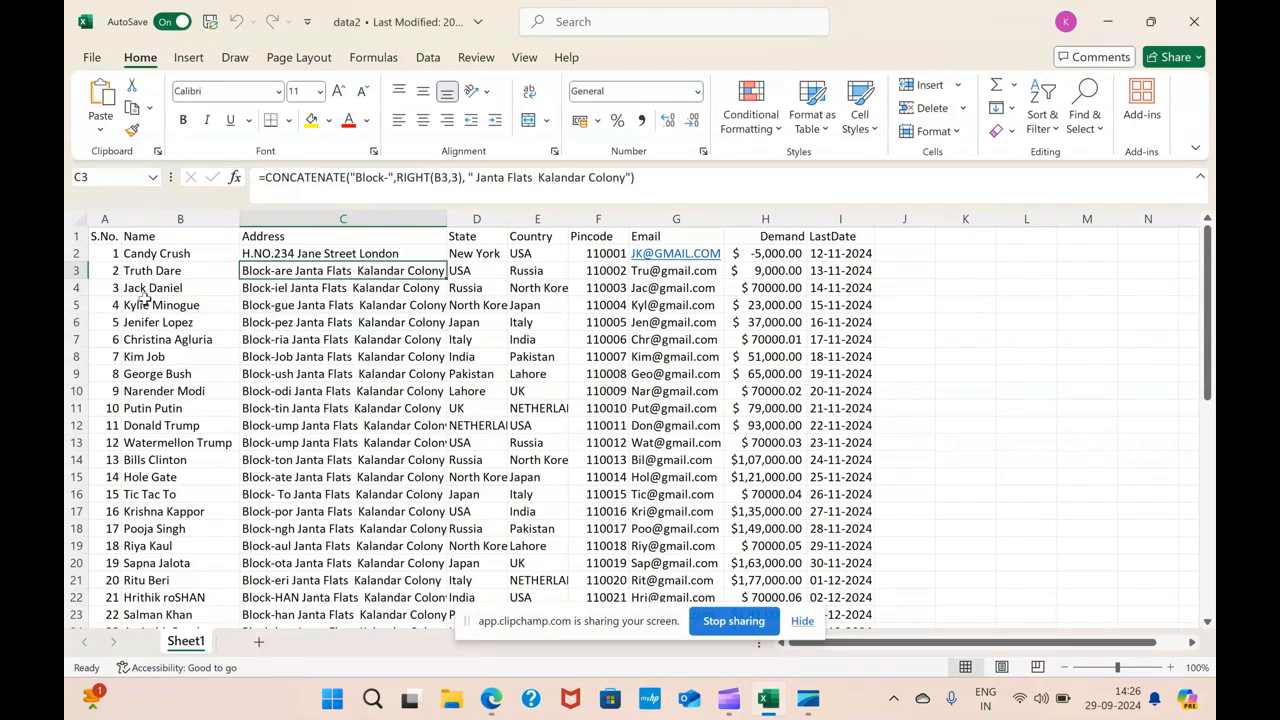
scroll(155, 298, "down", 6)
scroll(157, 292, "down", 3)
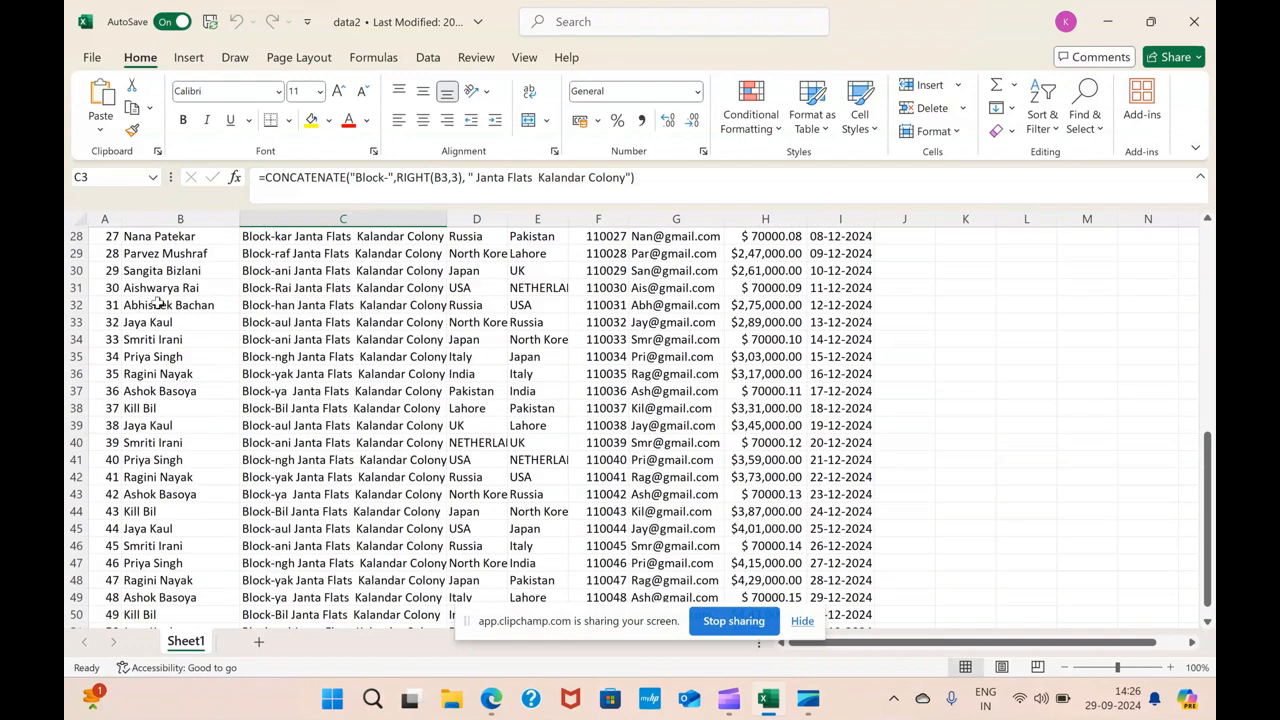
scroll(157, 370, "down", 3)
scroll(160, 378, "up", 1)
scroll(163, 380, "up", 5)
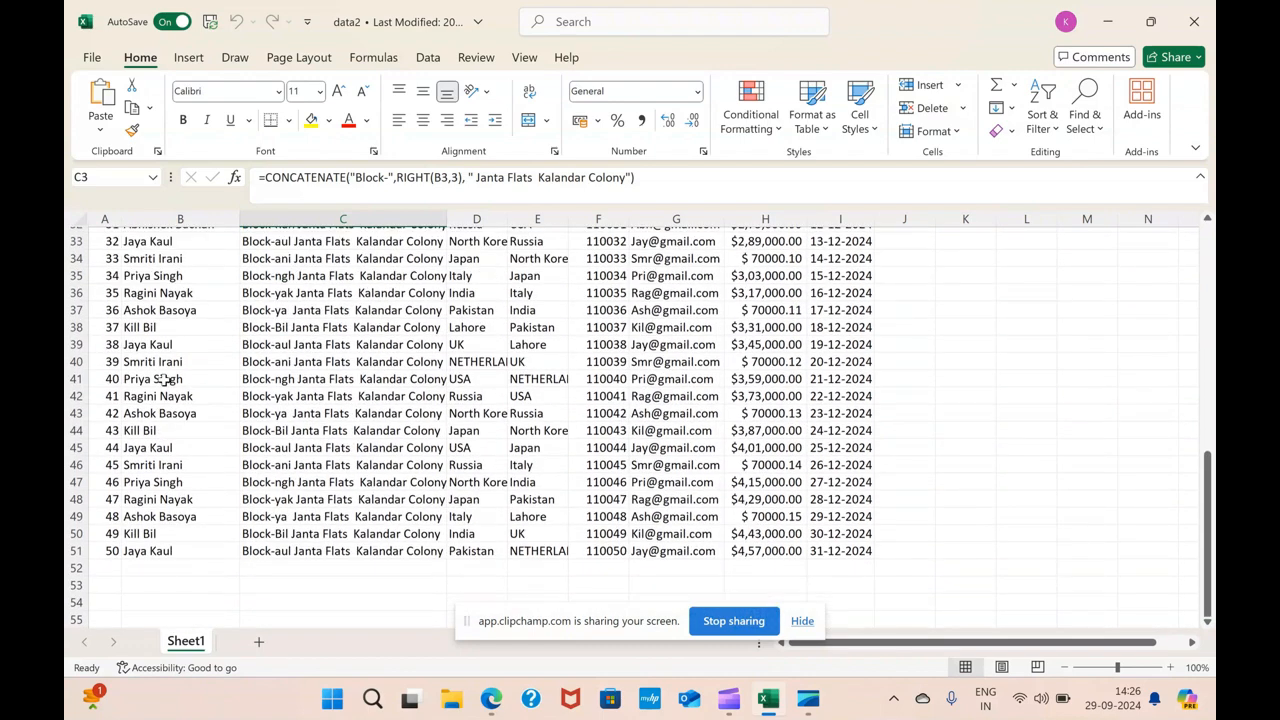
scroll(165, 375, "up", 5)
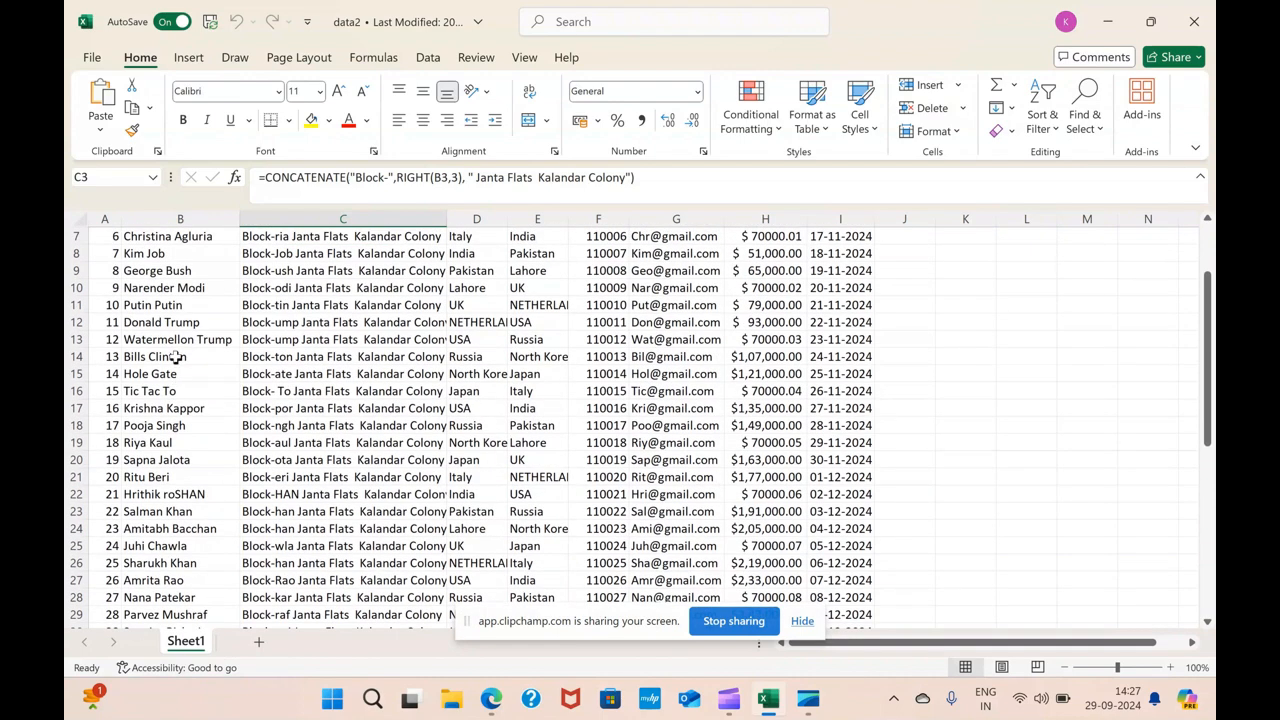
scroll(170, 375, "up", 1)
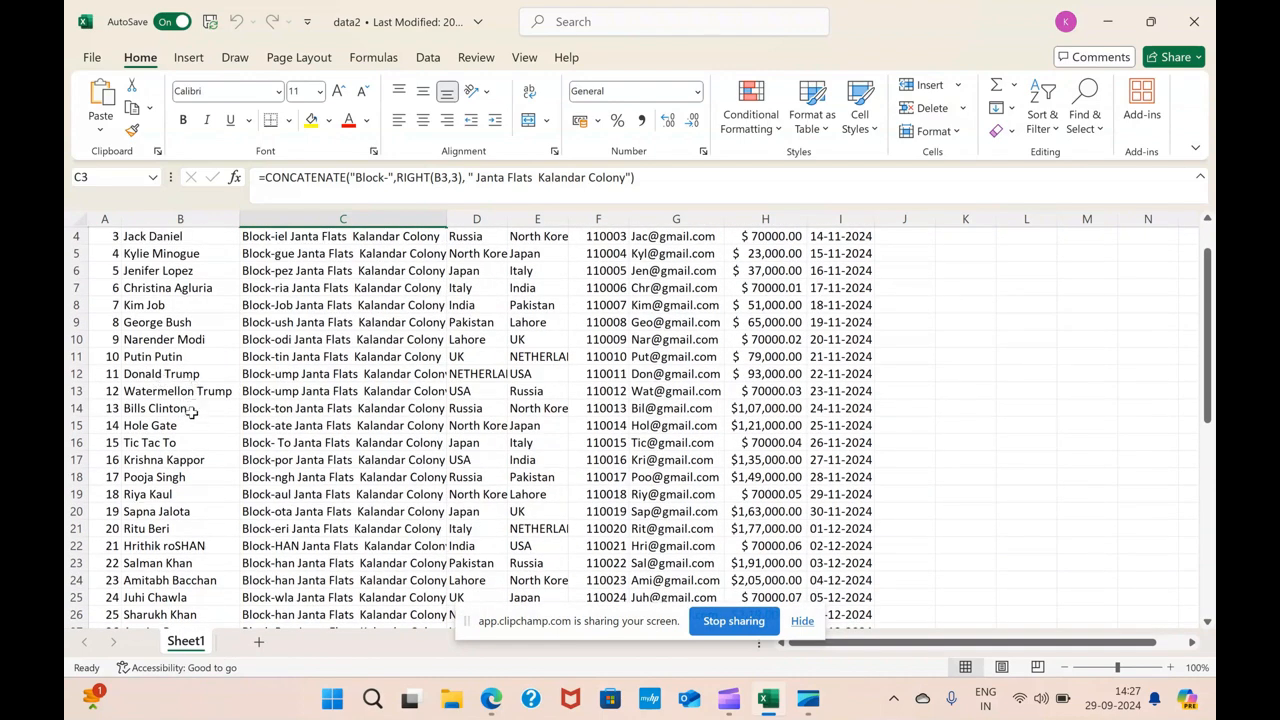
scroll(228, 385, "up", 1)
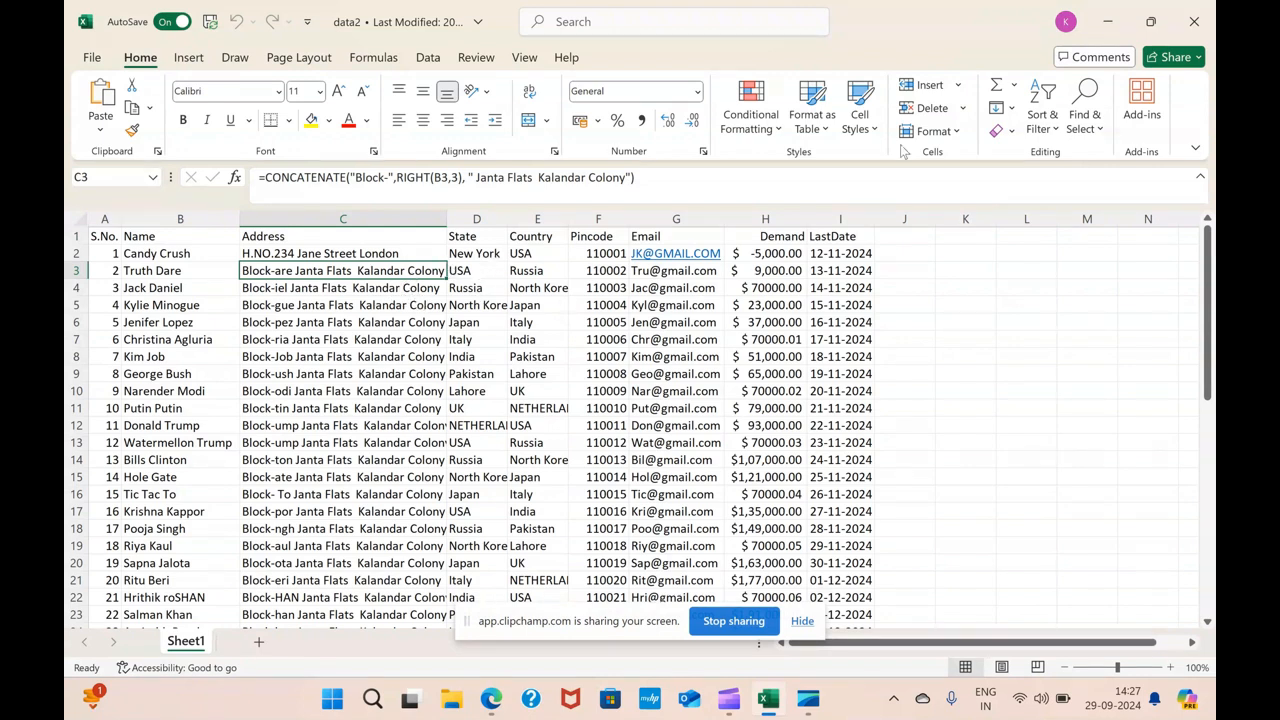
Close the workbook and open a new blank Word document
left_click(1192, 19)
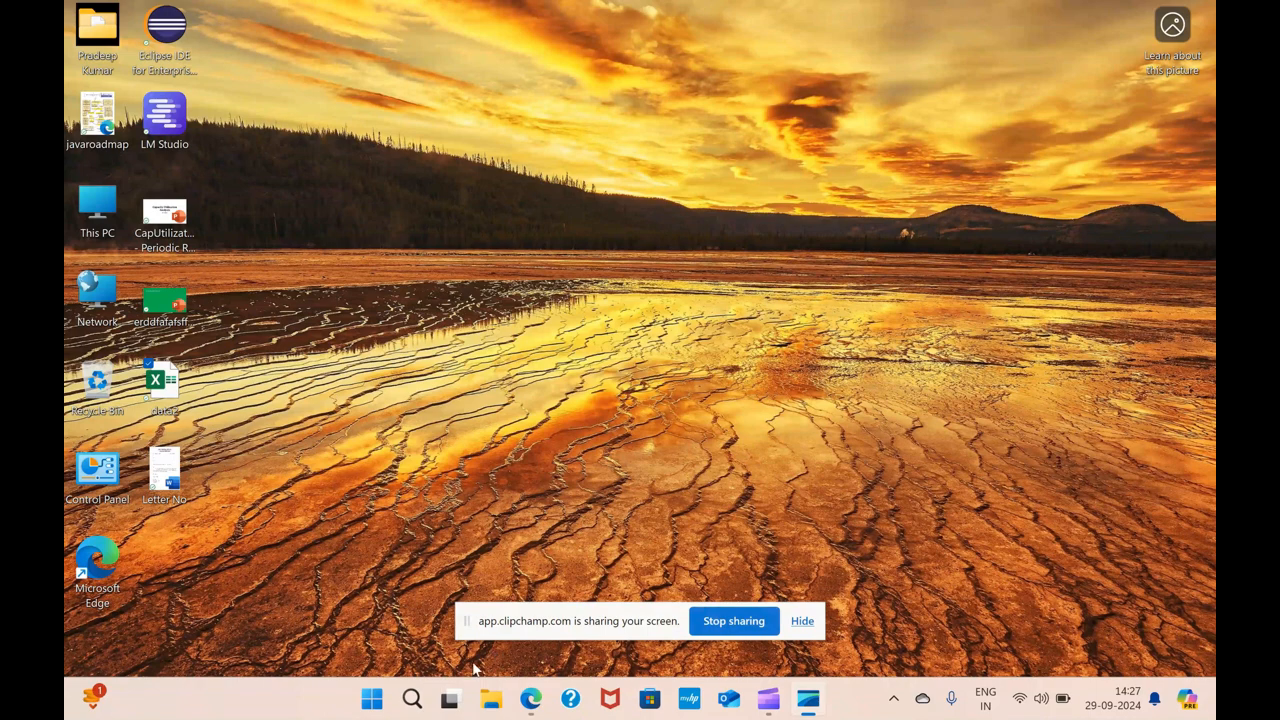
left_click(411, 698)
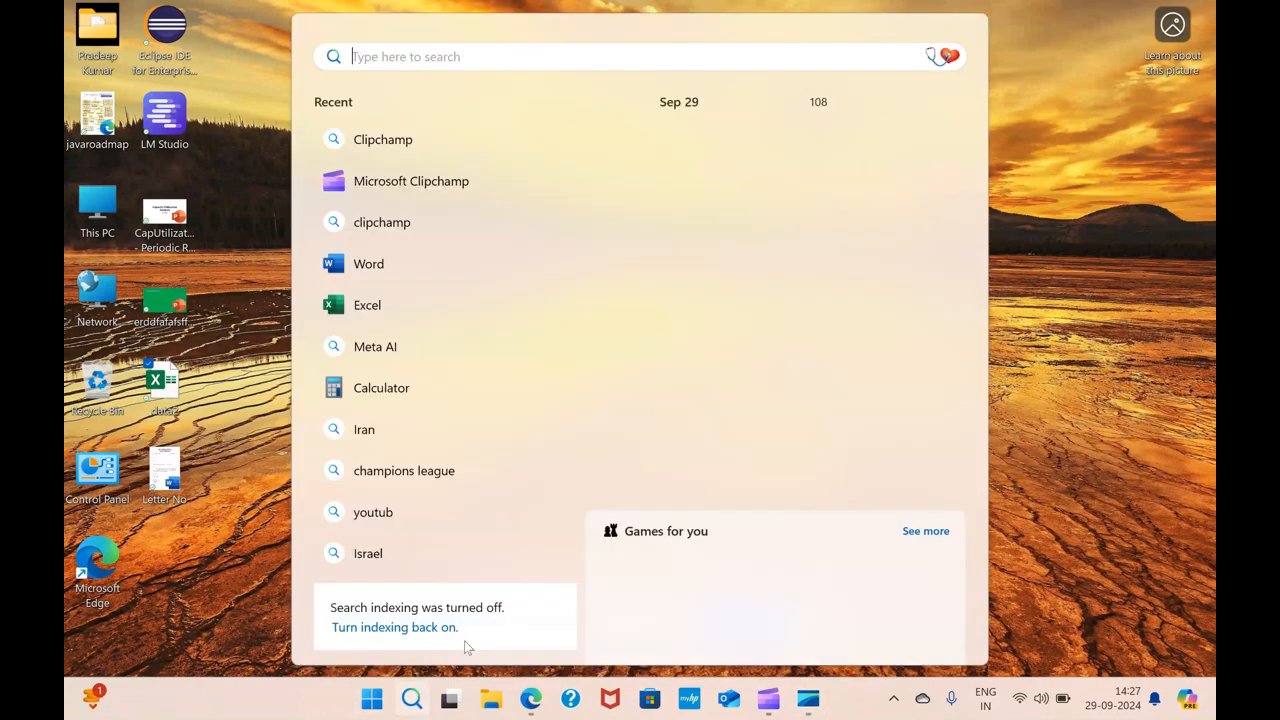
left_click(394, 262)
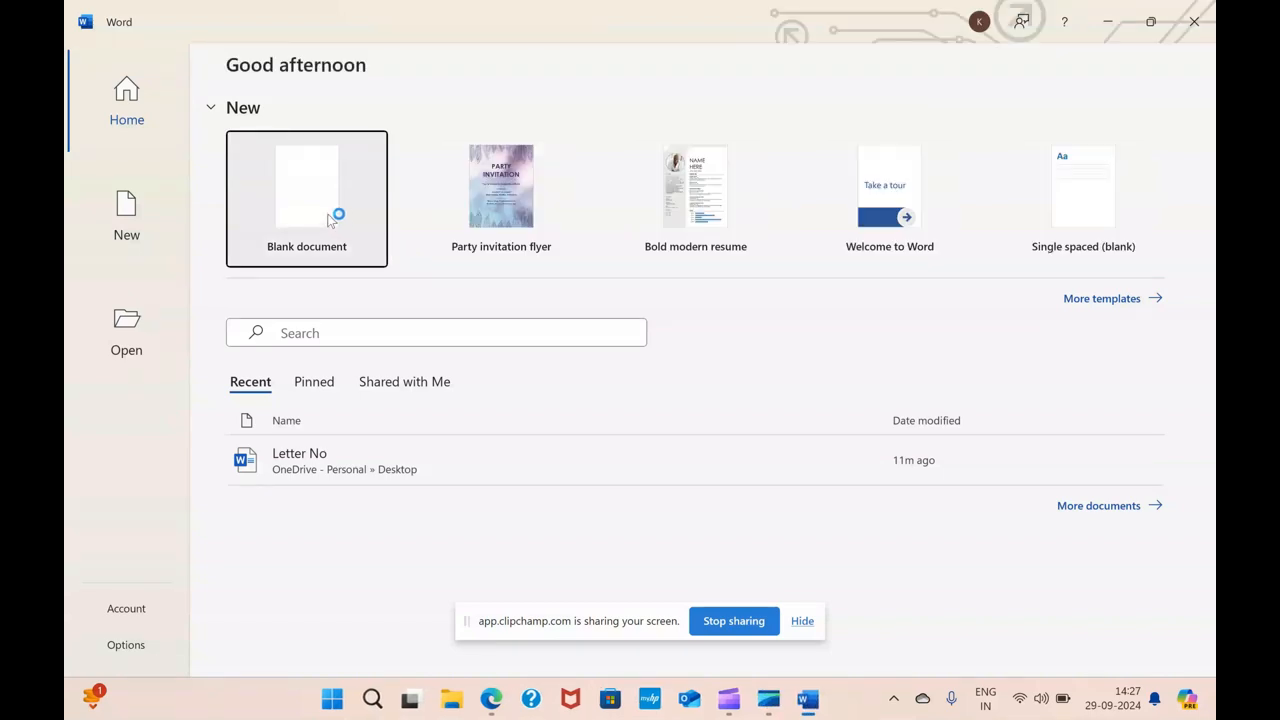
left_click(330, 218)
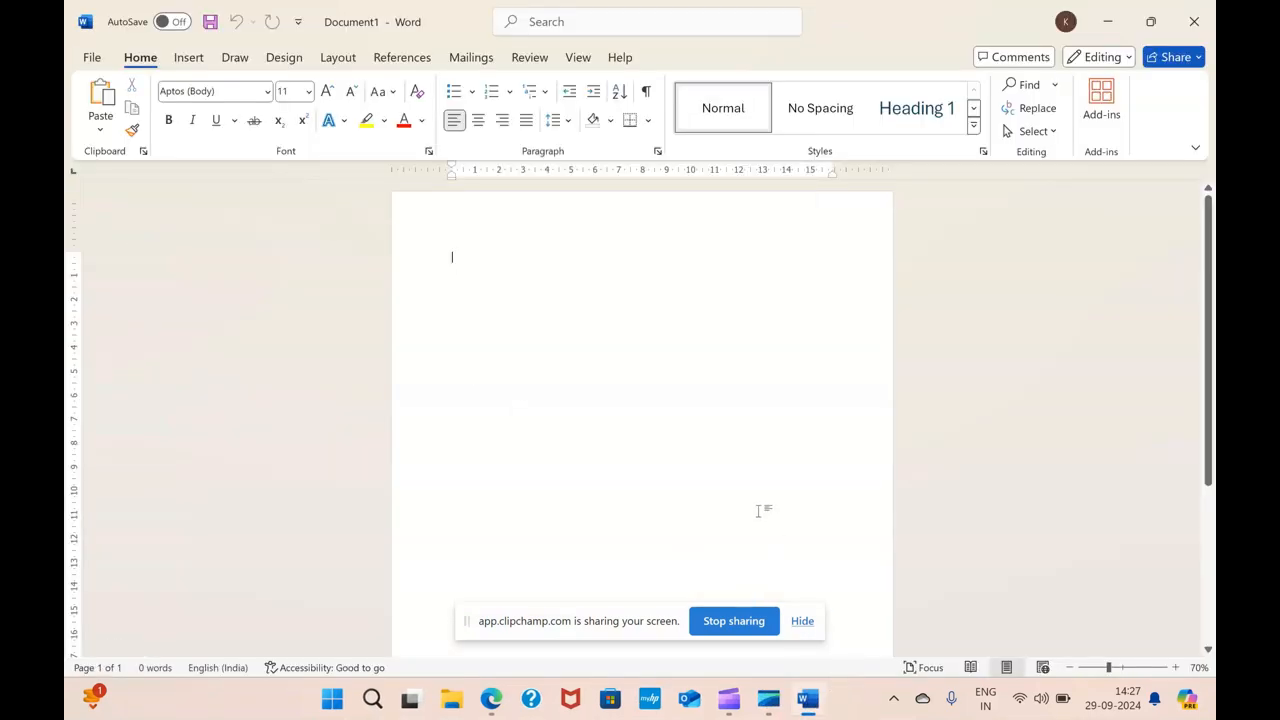
Start a Letters mail merge in the blank document
left_click(802, 621)
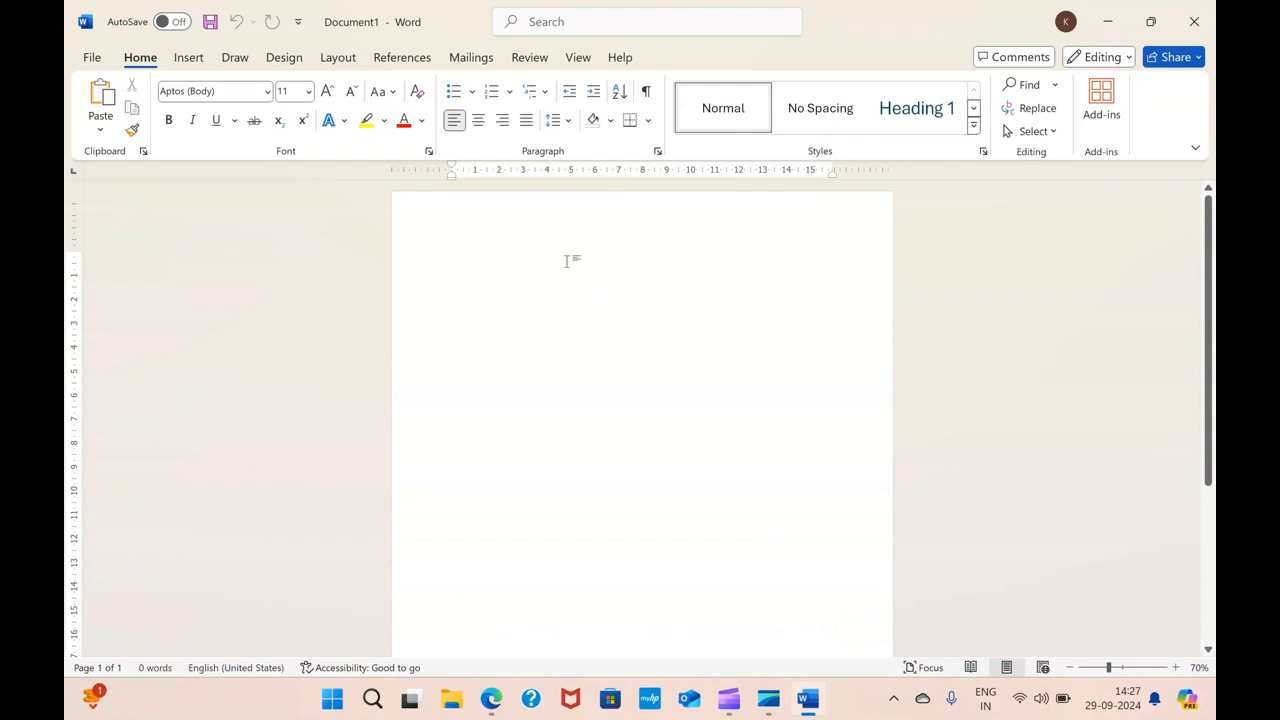
left_click(471, 60)
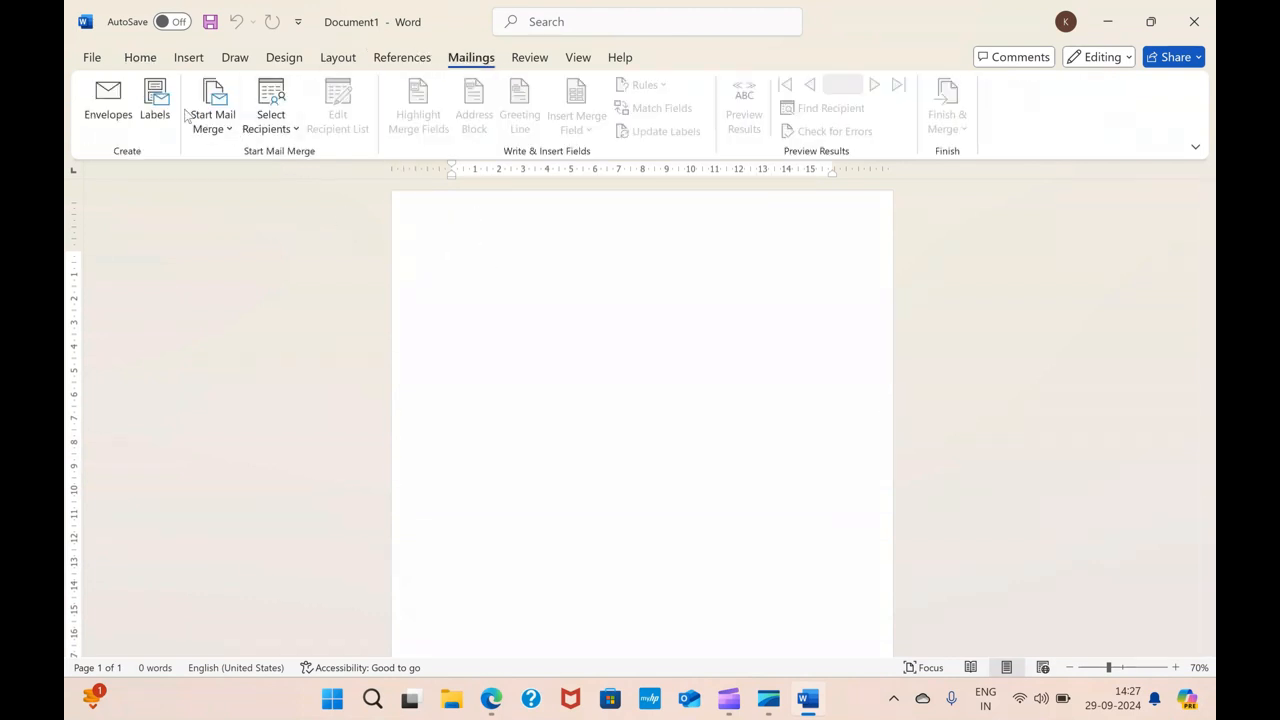
left_click(239, 137)
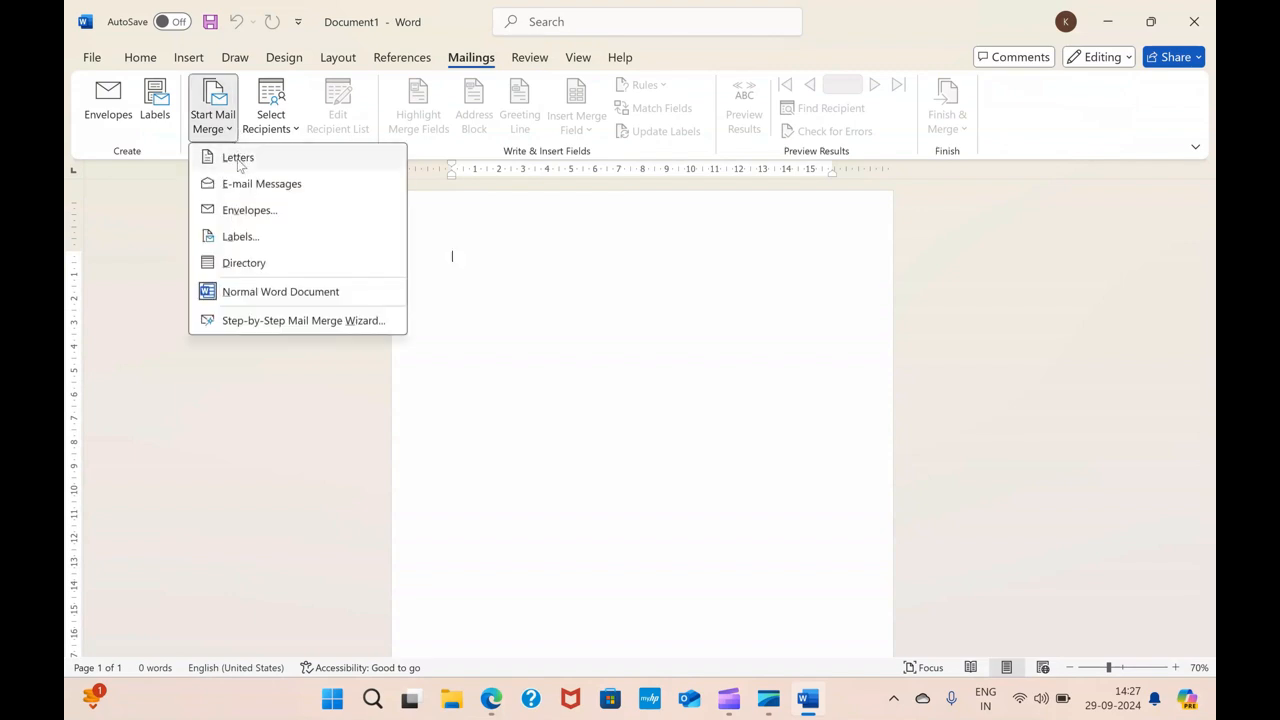
left_click(239, 158)
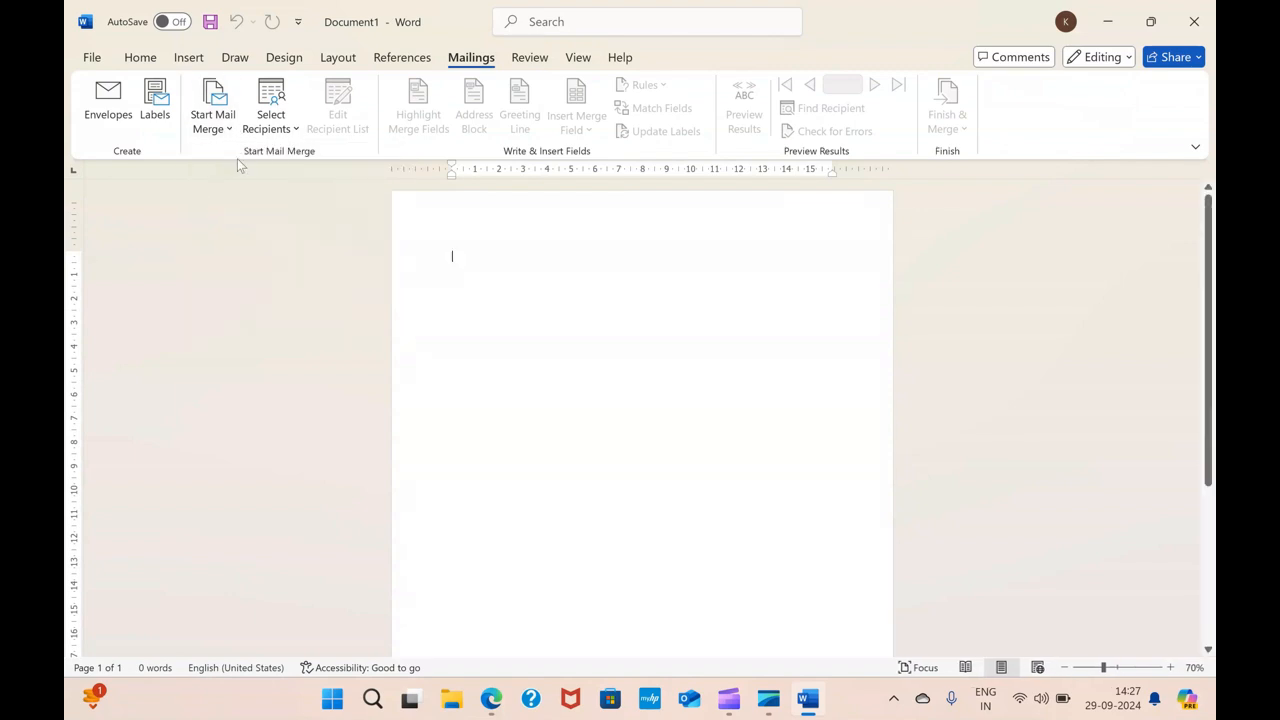
Select the existing data2 workbook on the Desktop, table Sheet1$ with column headers, as the recipient list
left_click(274, 100)
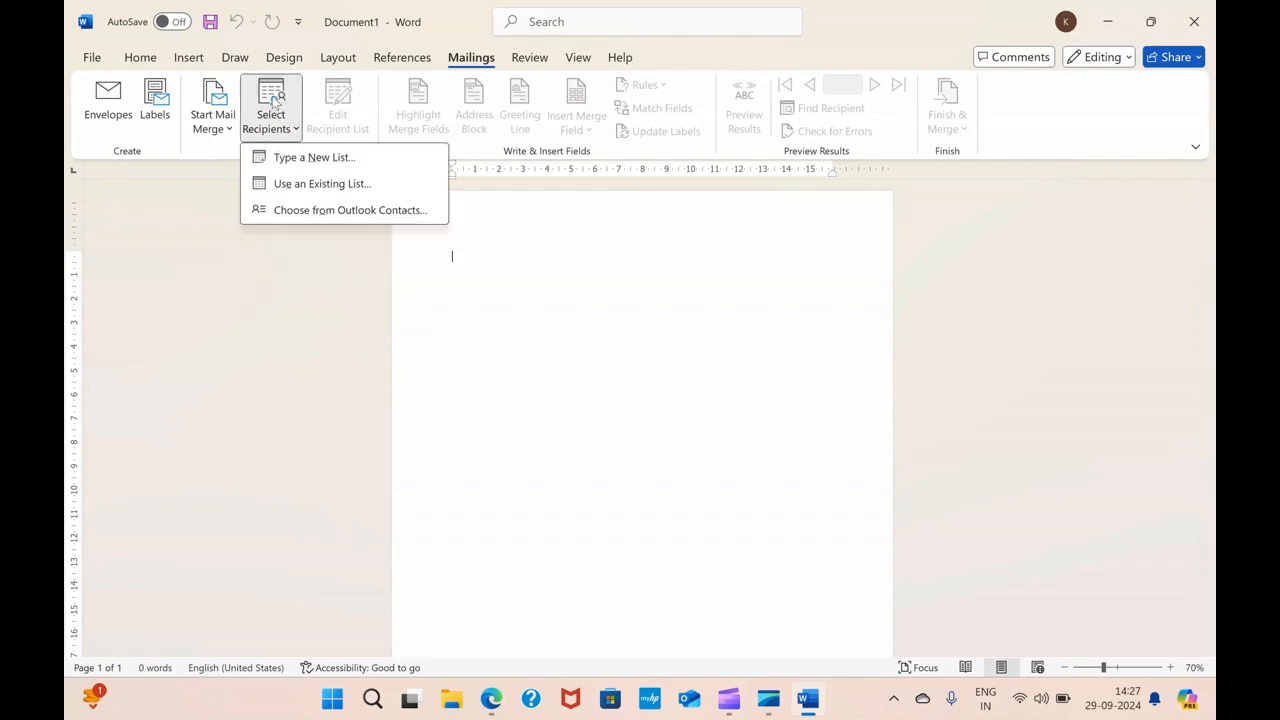
left_click(335, 190)
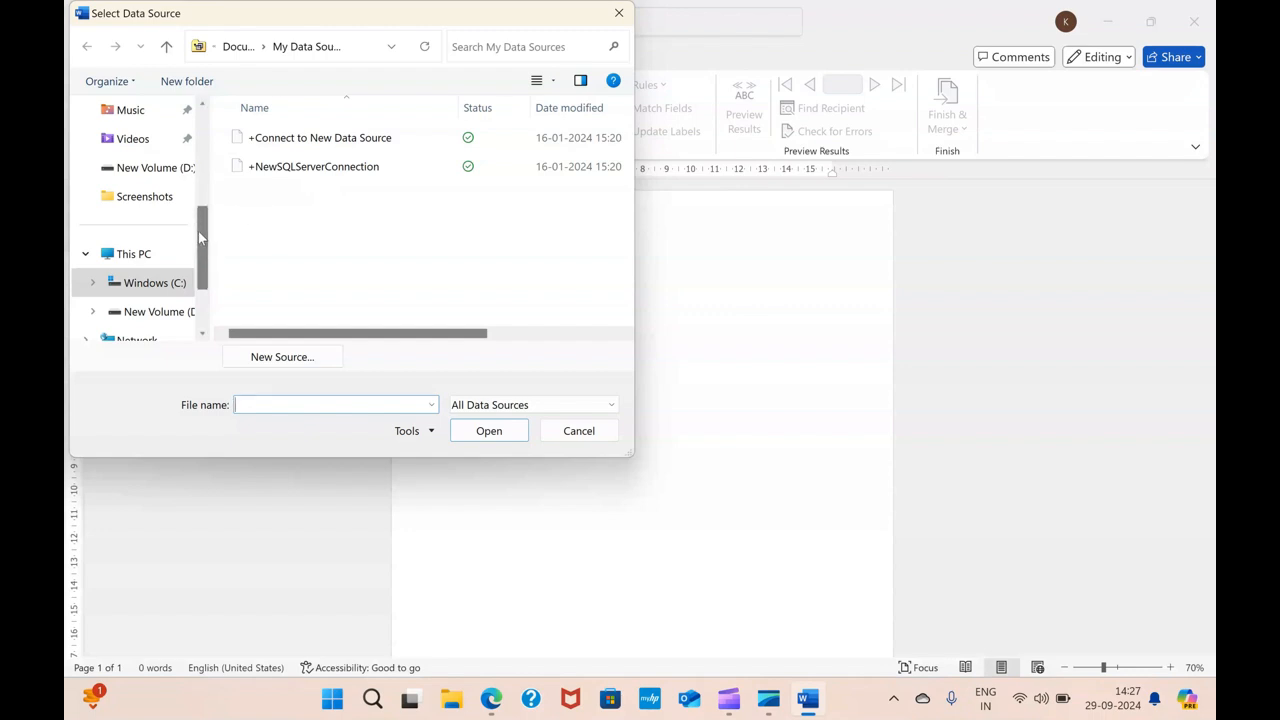
left_click_drag(198, 231, 220, 160)
left_click(136, 198)
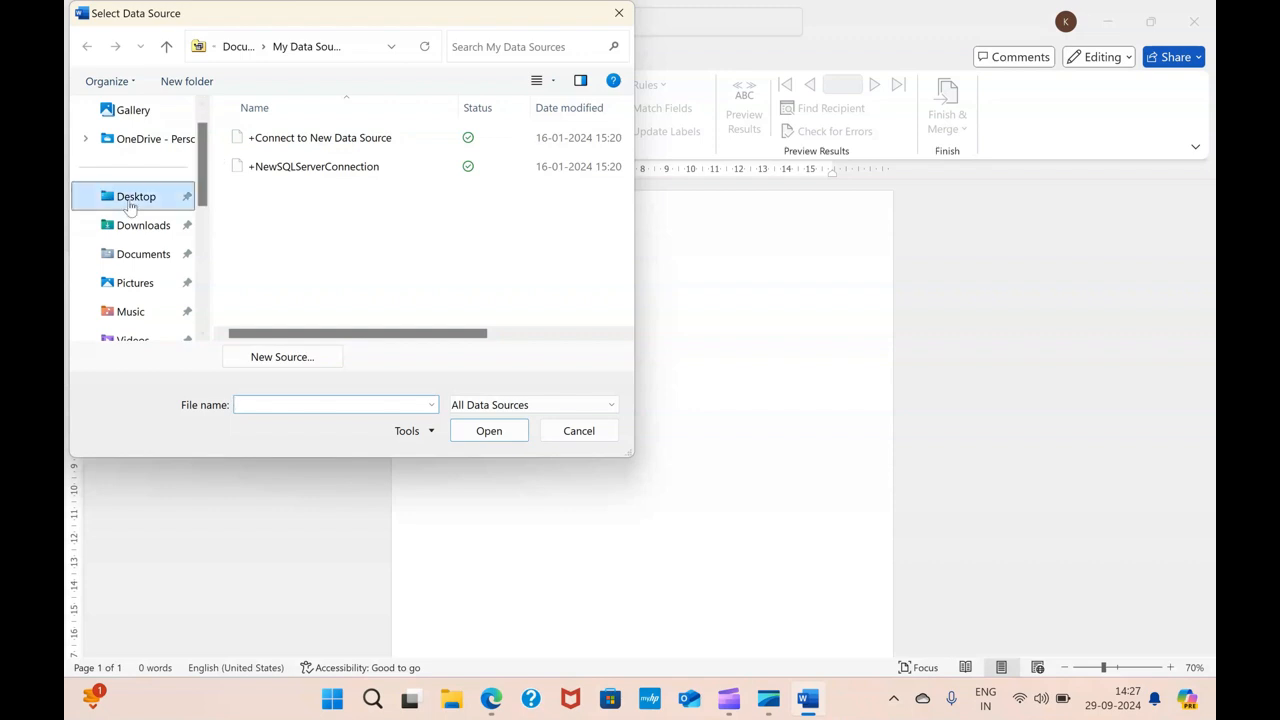
left_click(276, 149)
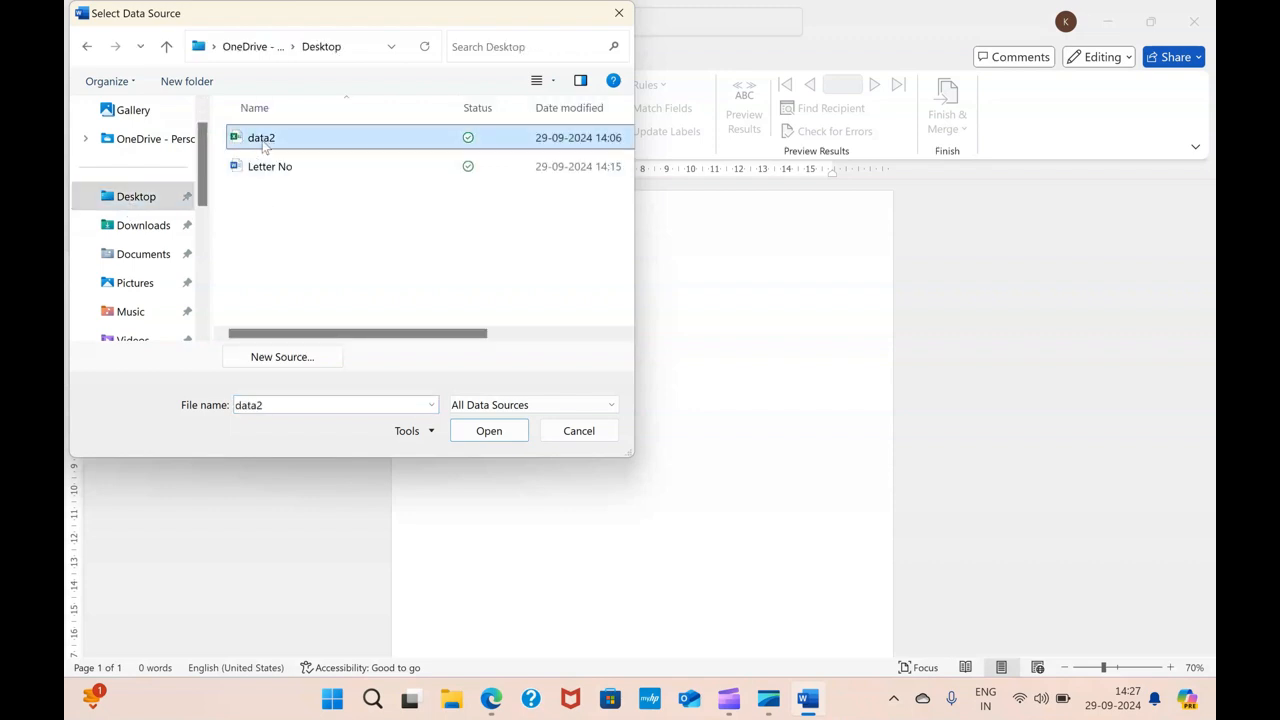
left_click(488, 430)
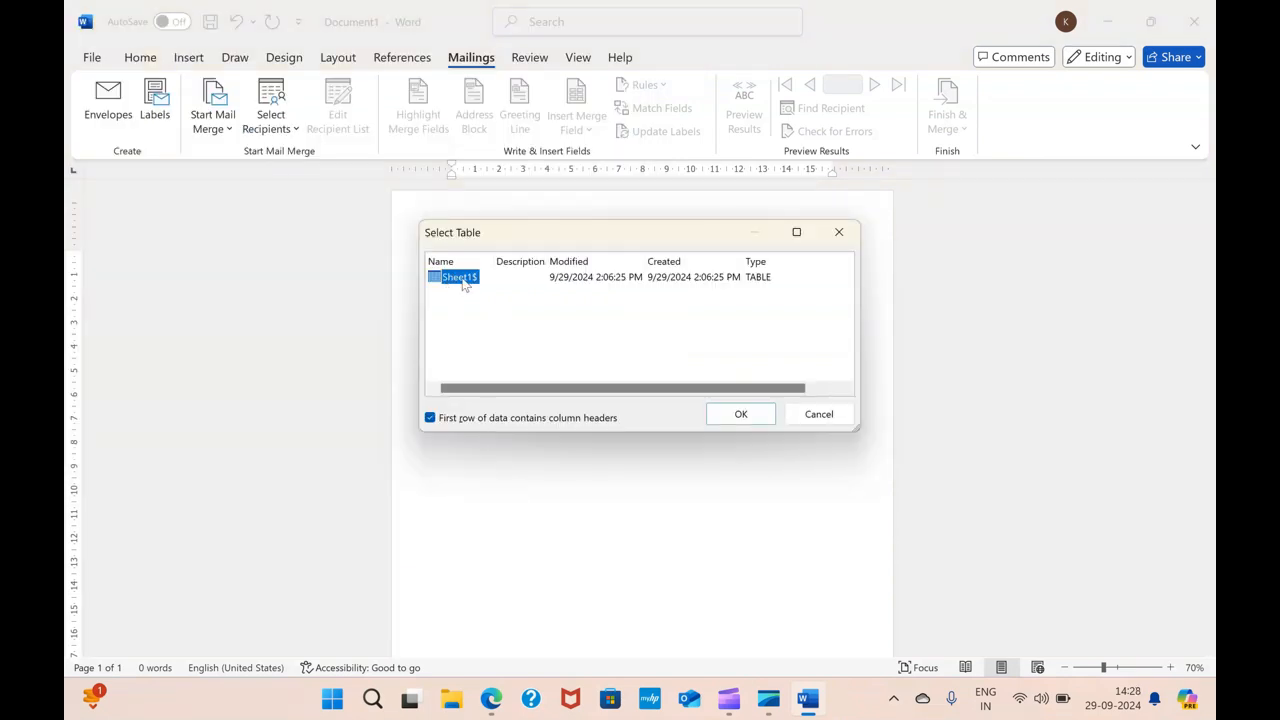
left_click(746, 413)
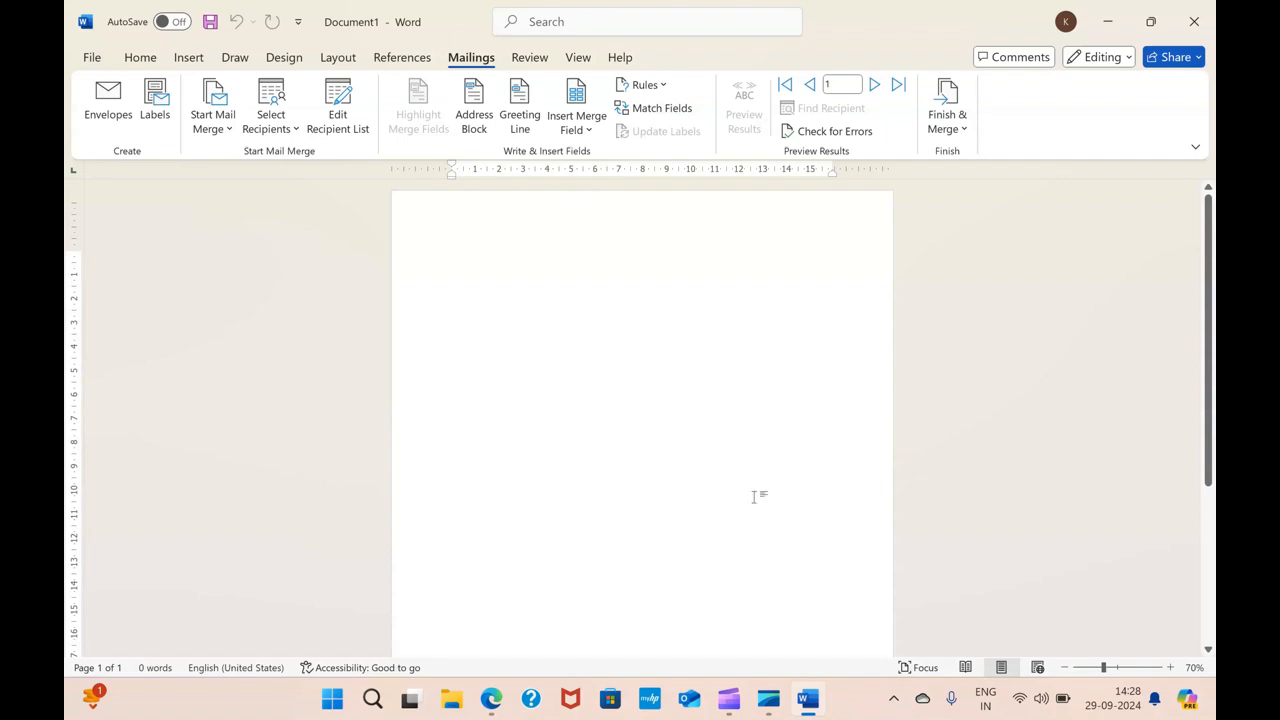
Open the Letter No document from the Desktop and switch to its mailing tools
left_click(1110, 21)
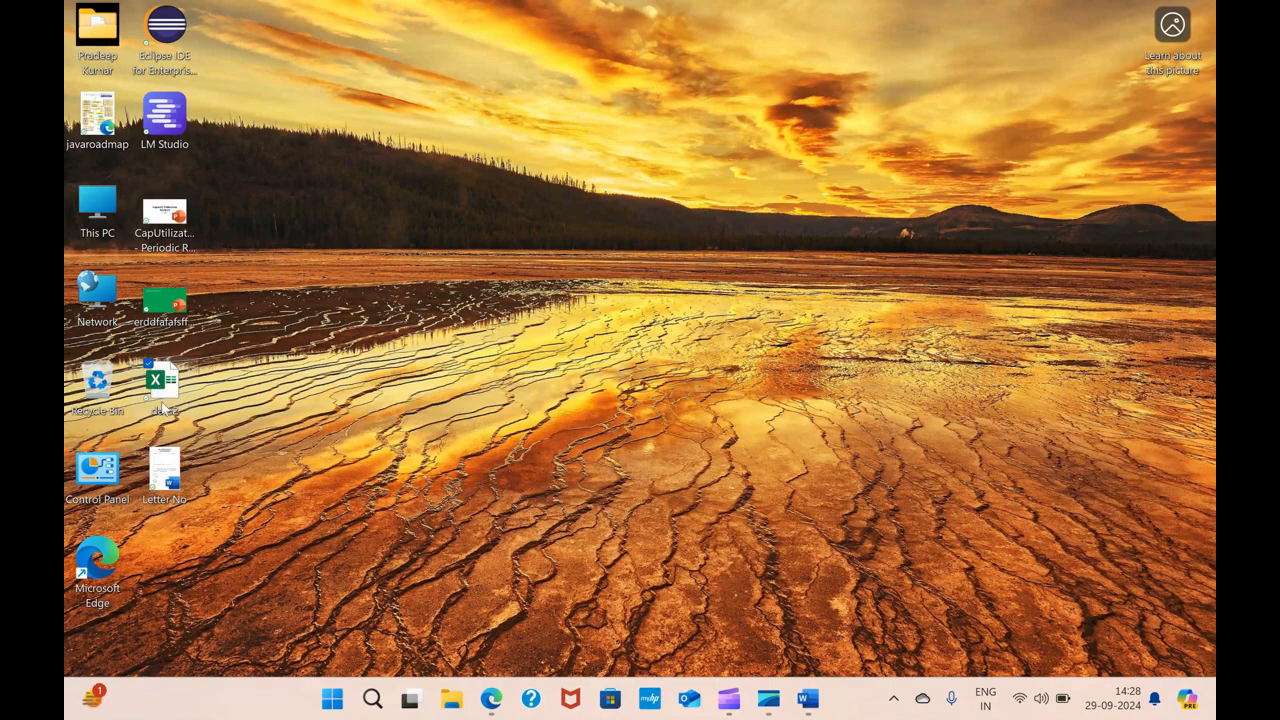
double_click(168, 465)
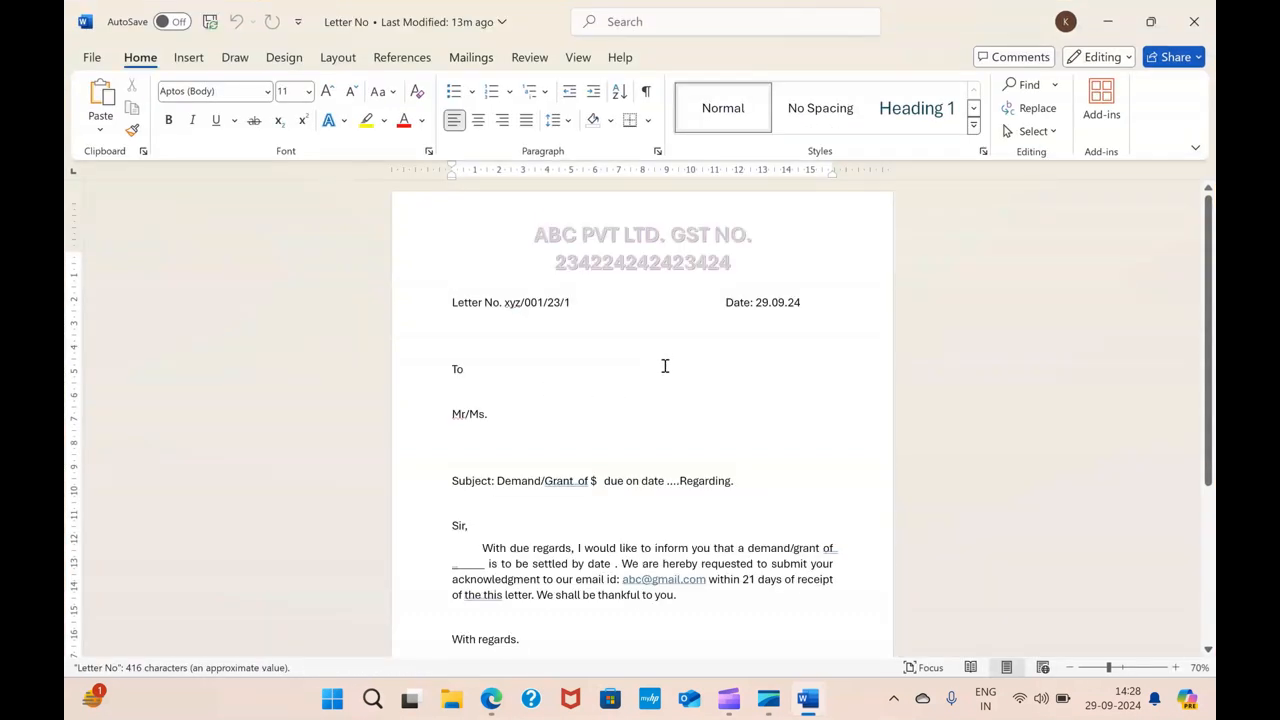
left_click(472, 60)
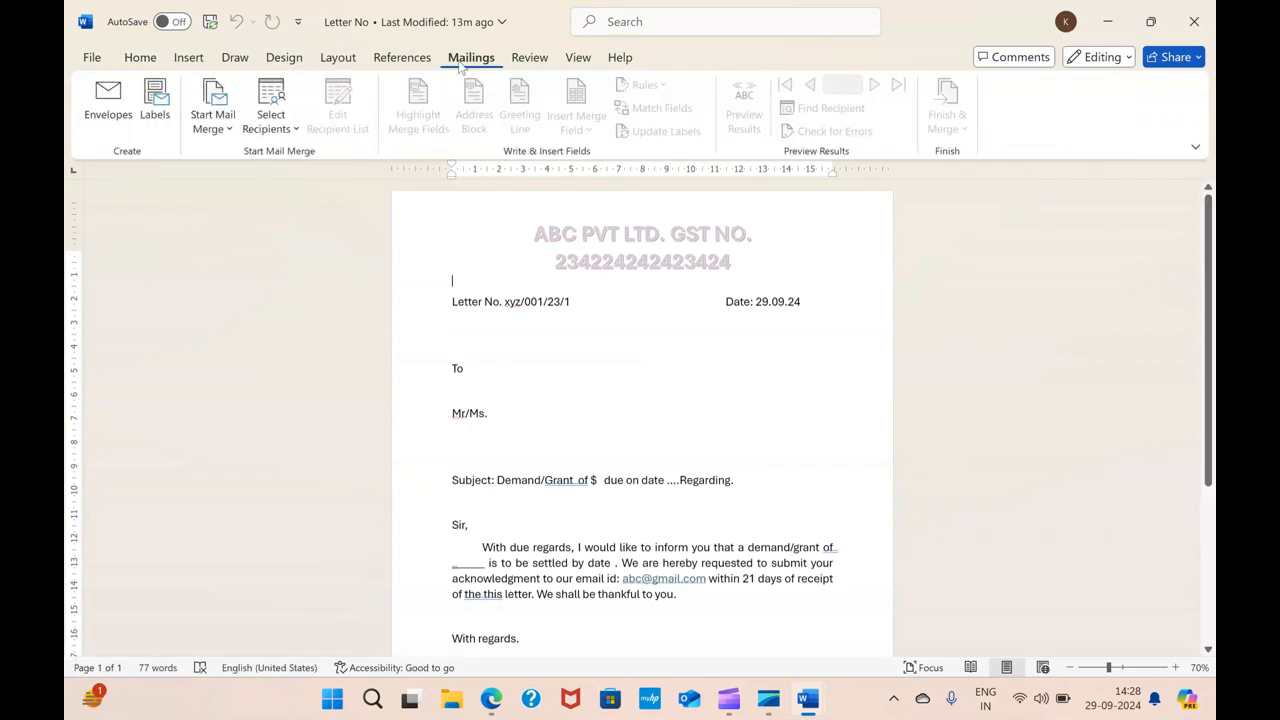
Connect the letter to the data2 workbook on the Desktop, table Sheet1$ with column headers, as the recipient list
left_click(268, 135)
left_click(278, 184)
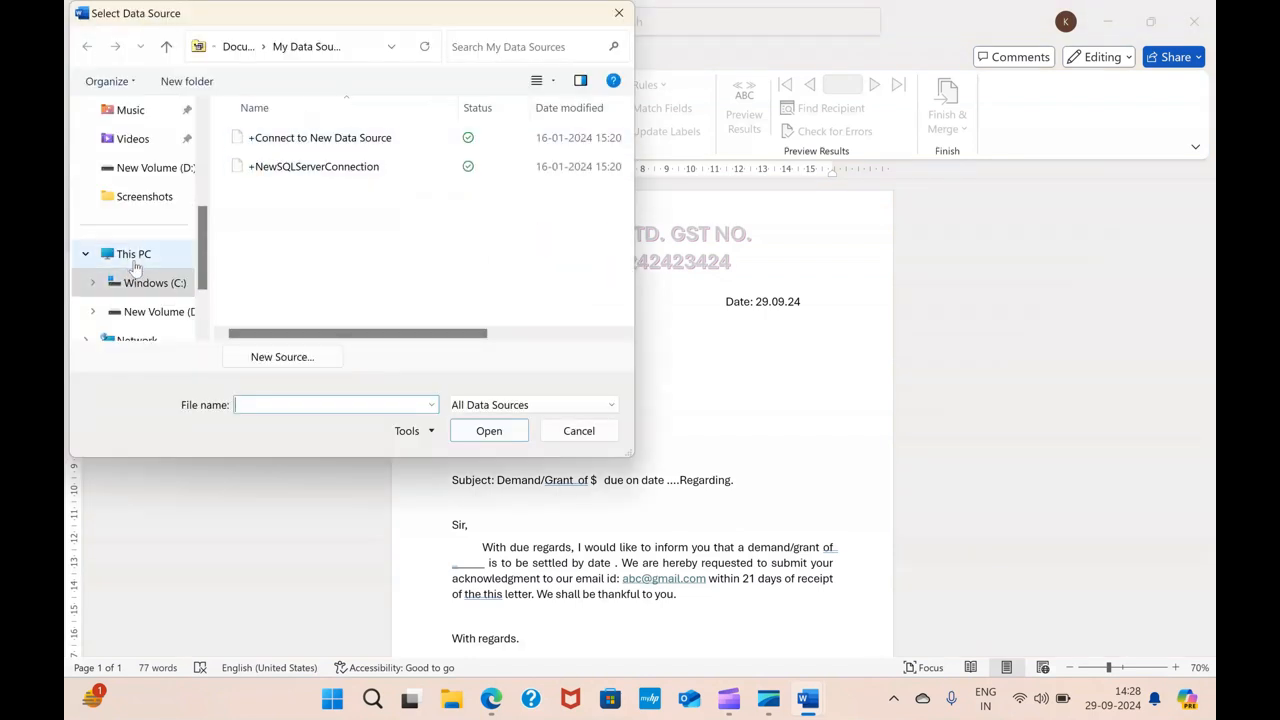
scroll(138, 237, "up", 5)
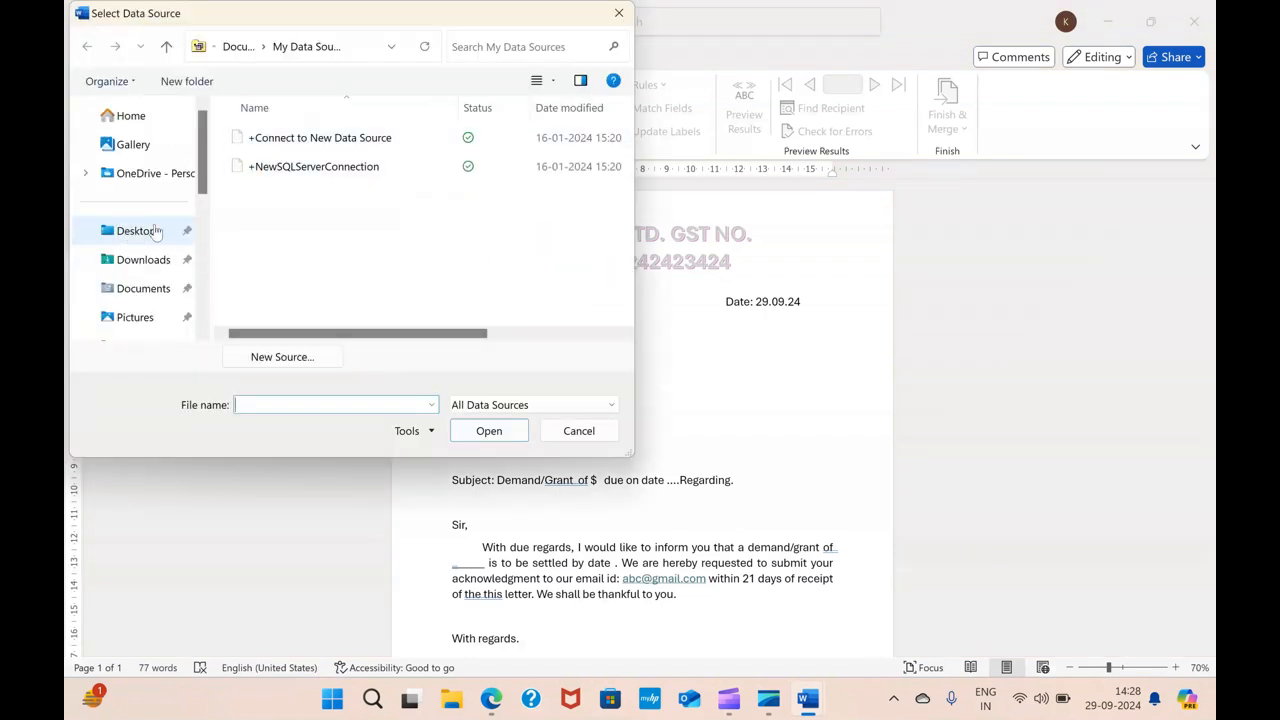
left_click(136, 231)
left_click(262, 139)
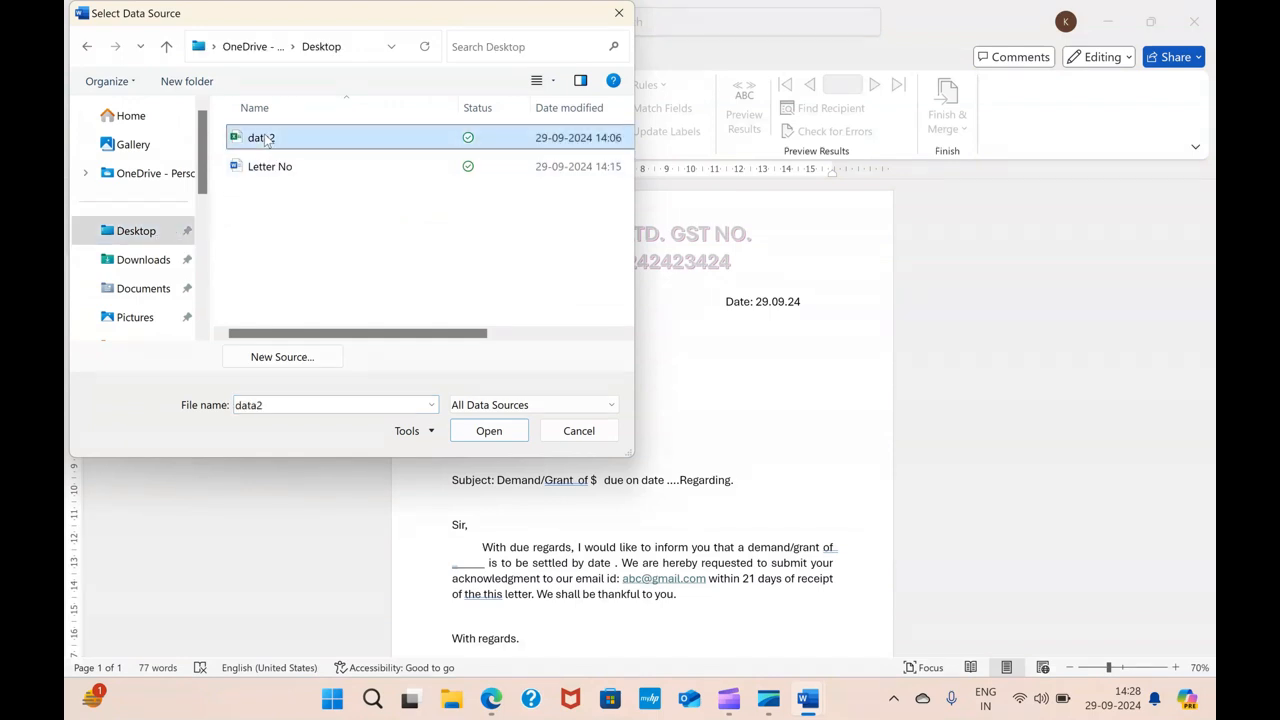
double_click(262, 139)
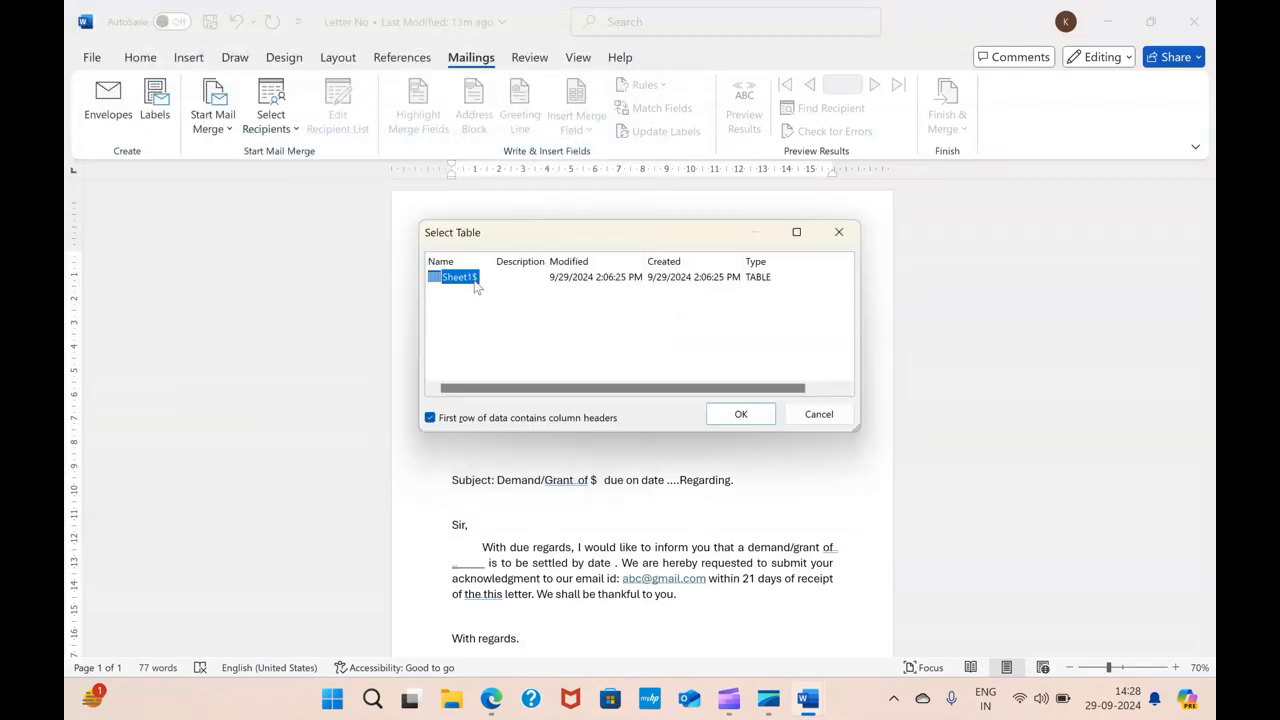
left_click(730, 414)
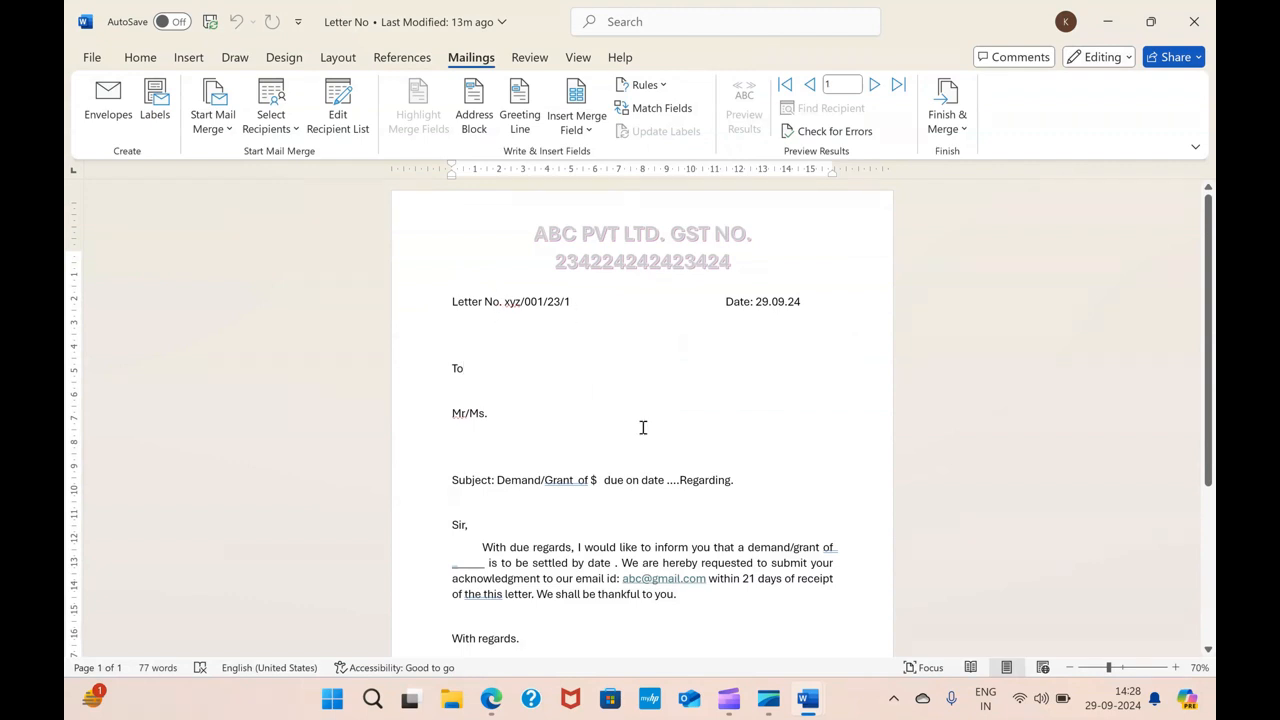
Review the available merge fields and the data2 workbook's columns, then return to the Letter No document
scroll(643, 427, "down", 3)
scroll(650, 437, "up", 3)
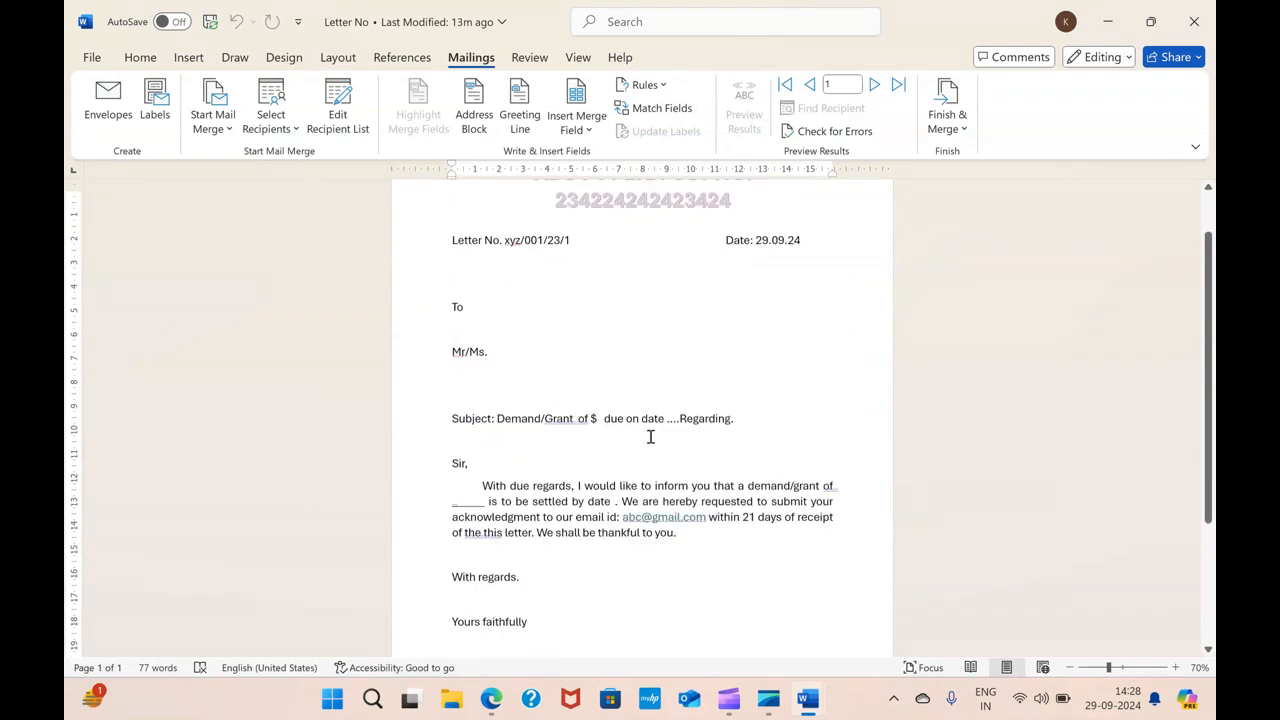
left_click(566, 388)
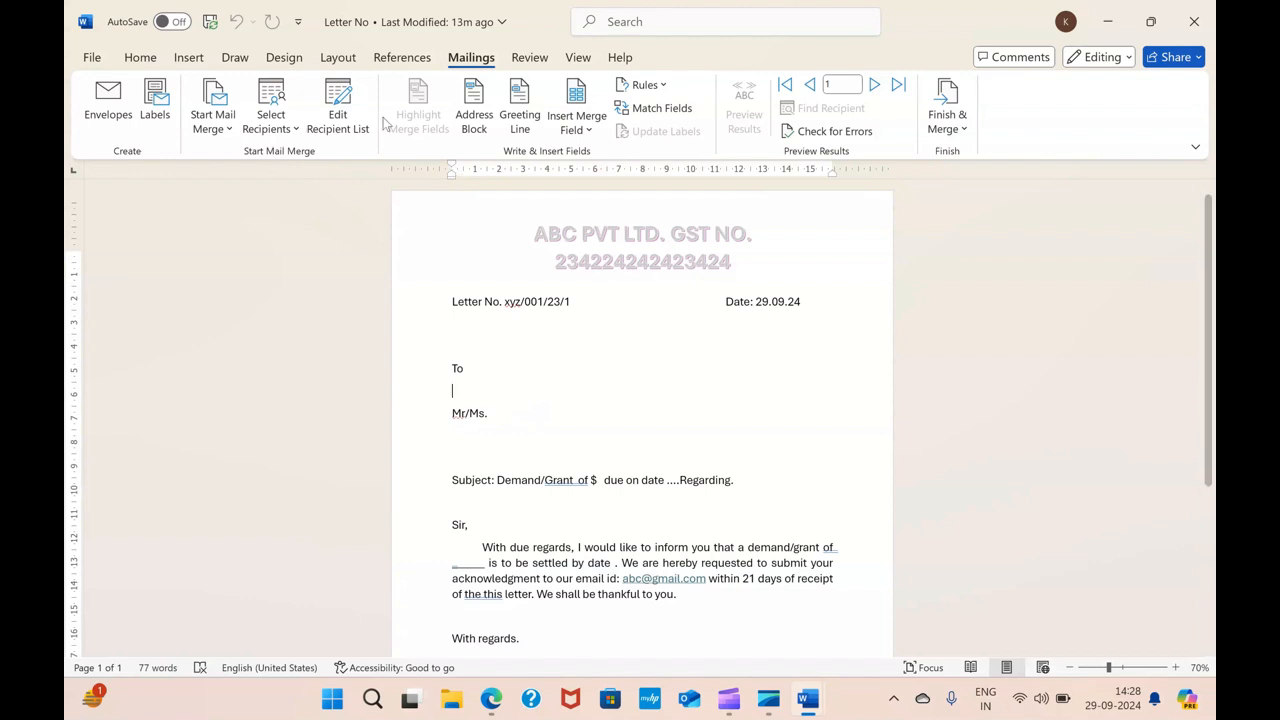
left_click(290, 128)
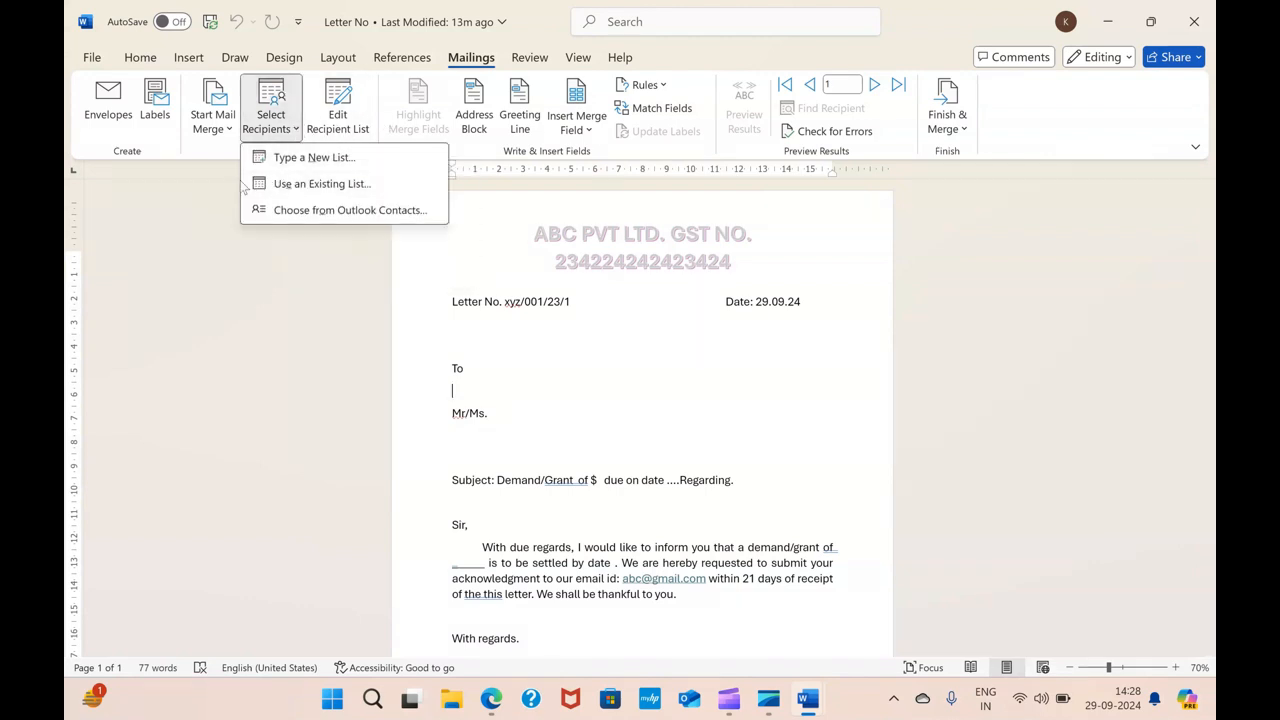
left_click(630, 392)
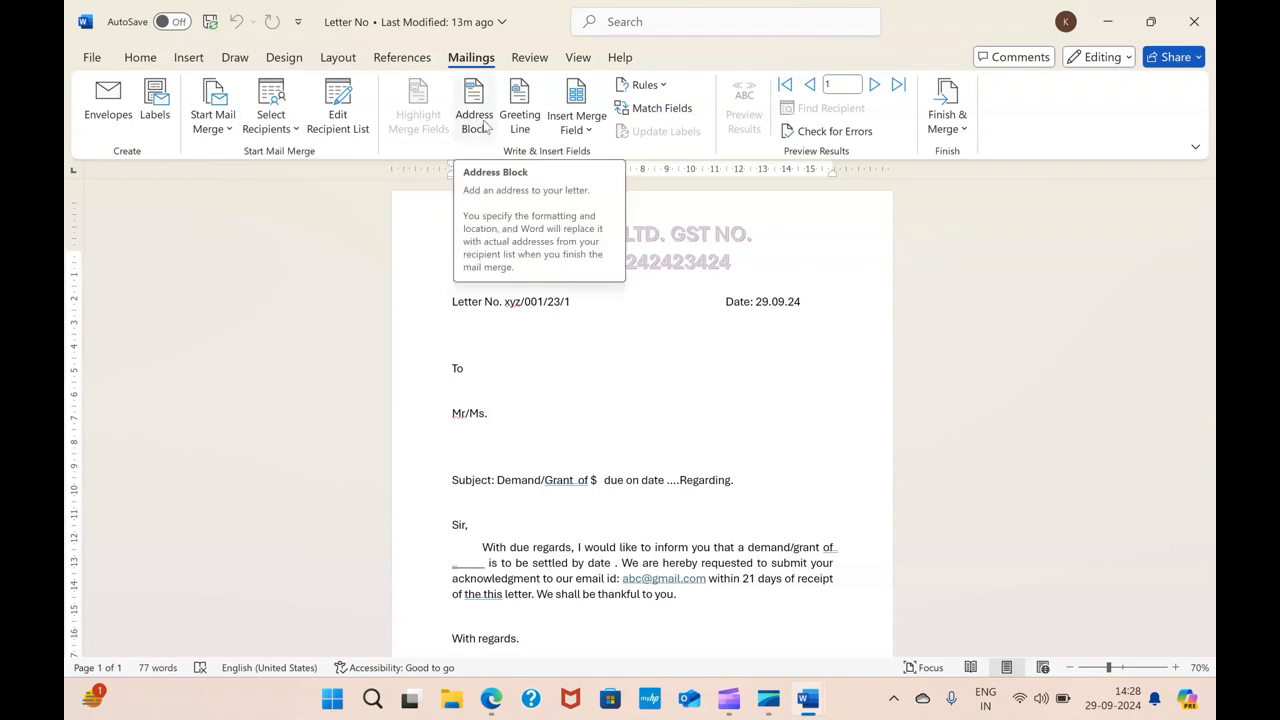
left_click(590, 131)
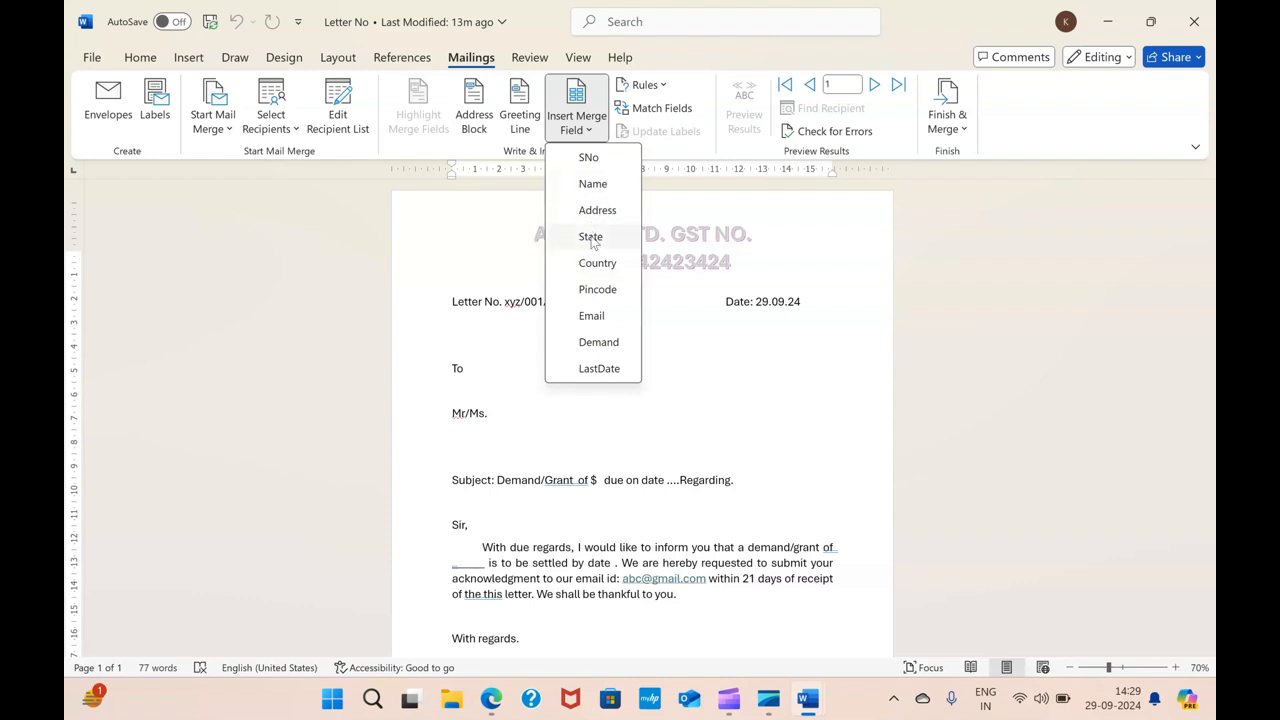
left_click(1118, 20)
left_click(1110, 21)
left_click(1108, 21)
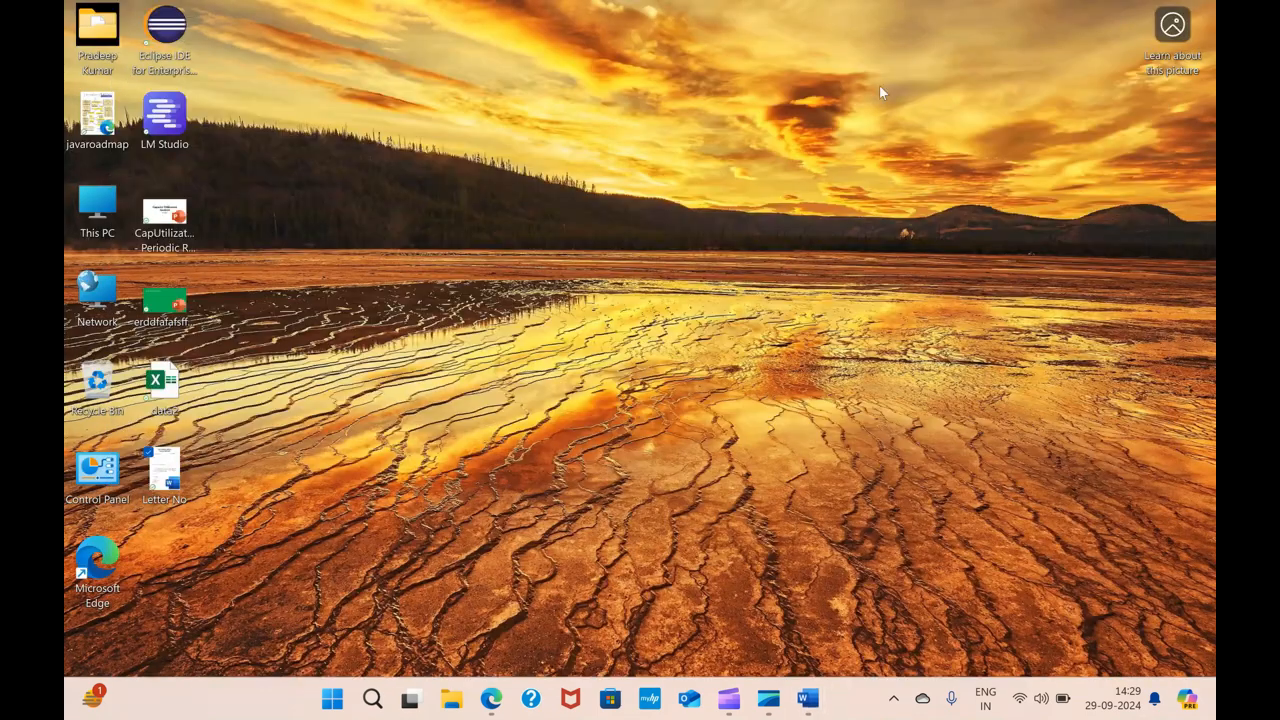
double_click(177, 384)
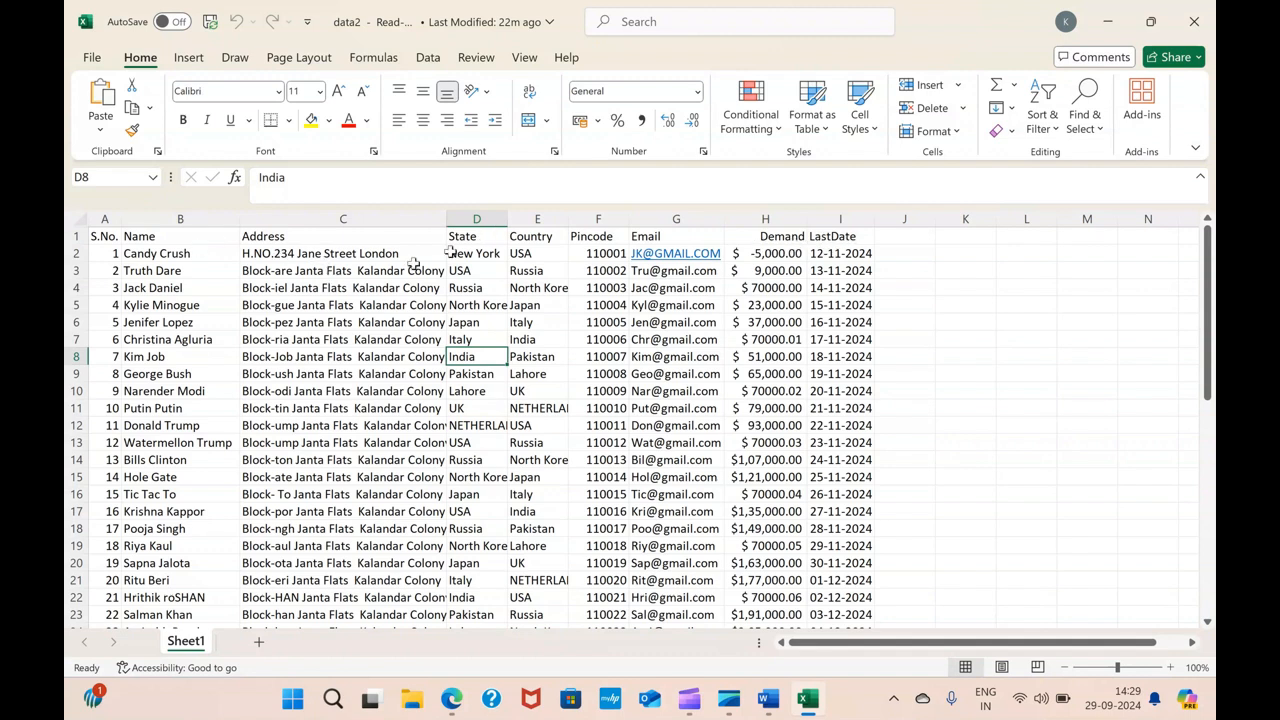
left_click(1197, 12)
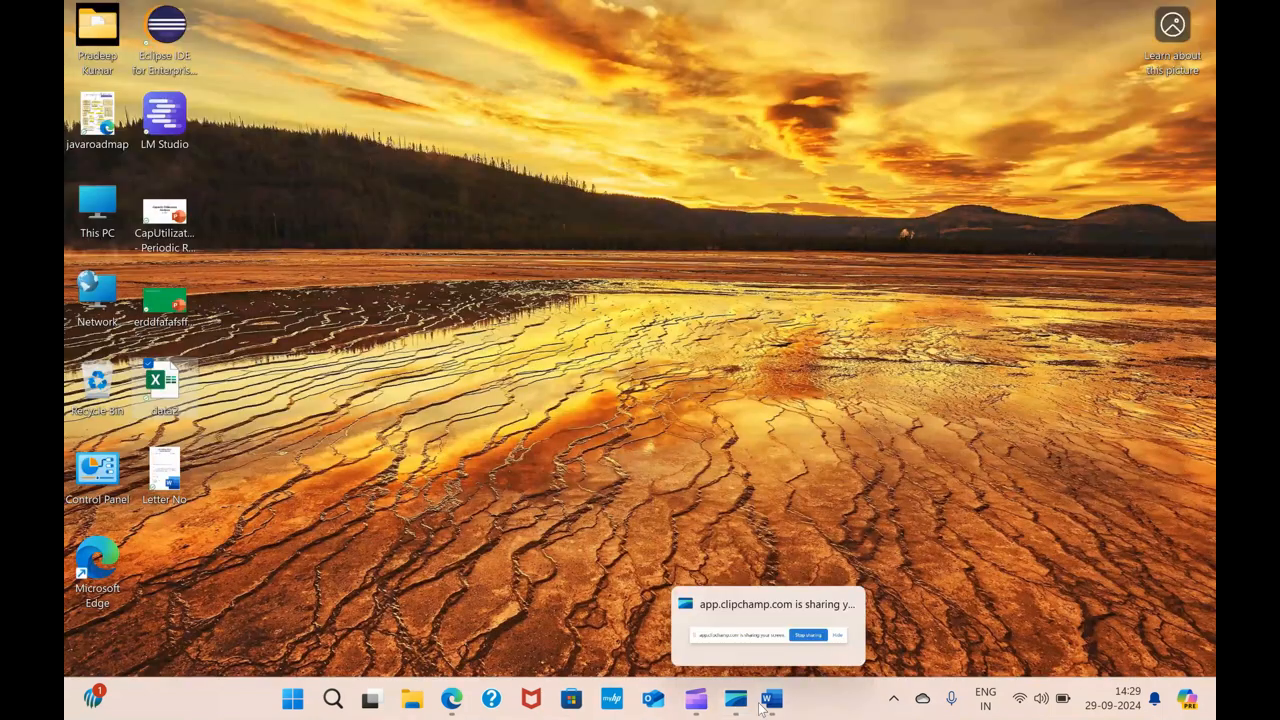
mouse_move(801, 705)
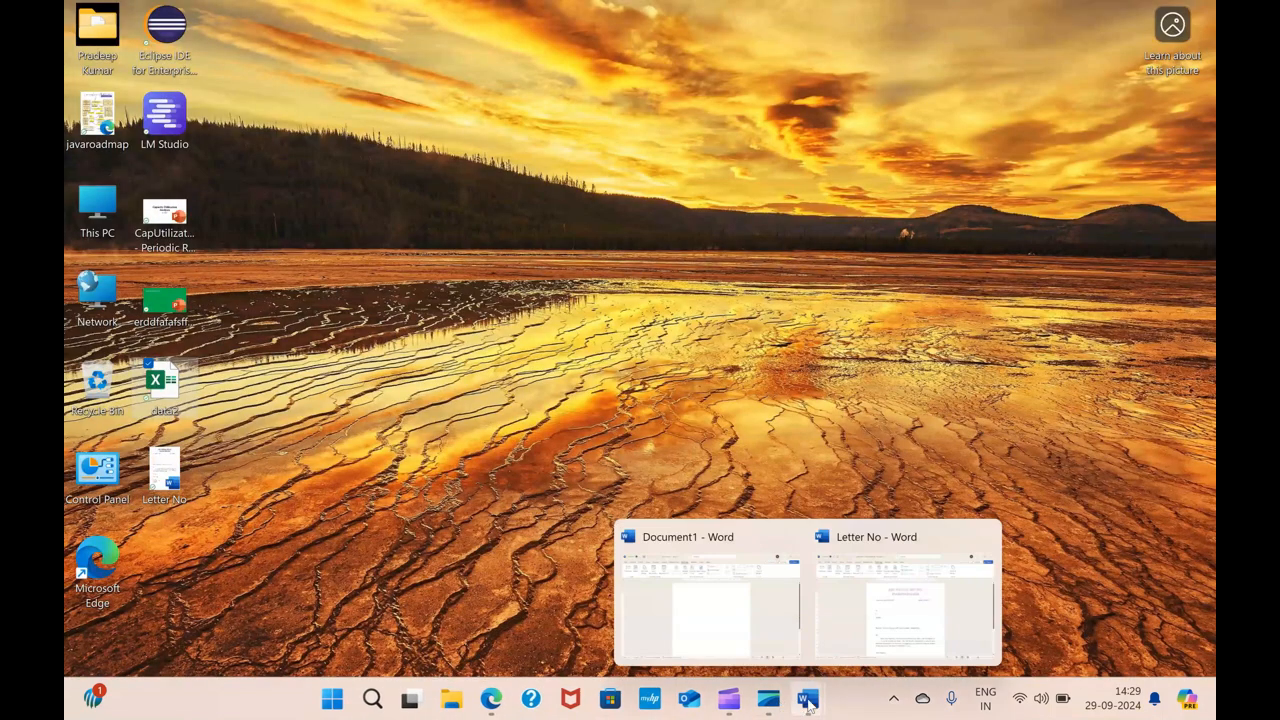
left_click(866, 610)
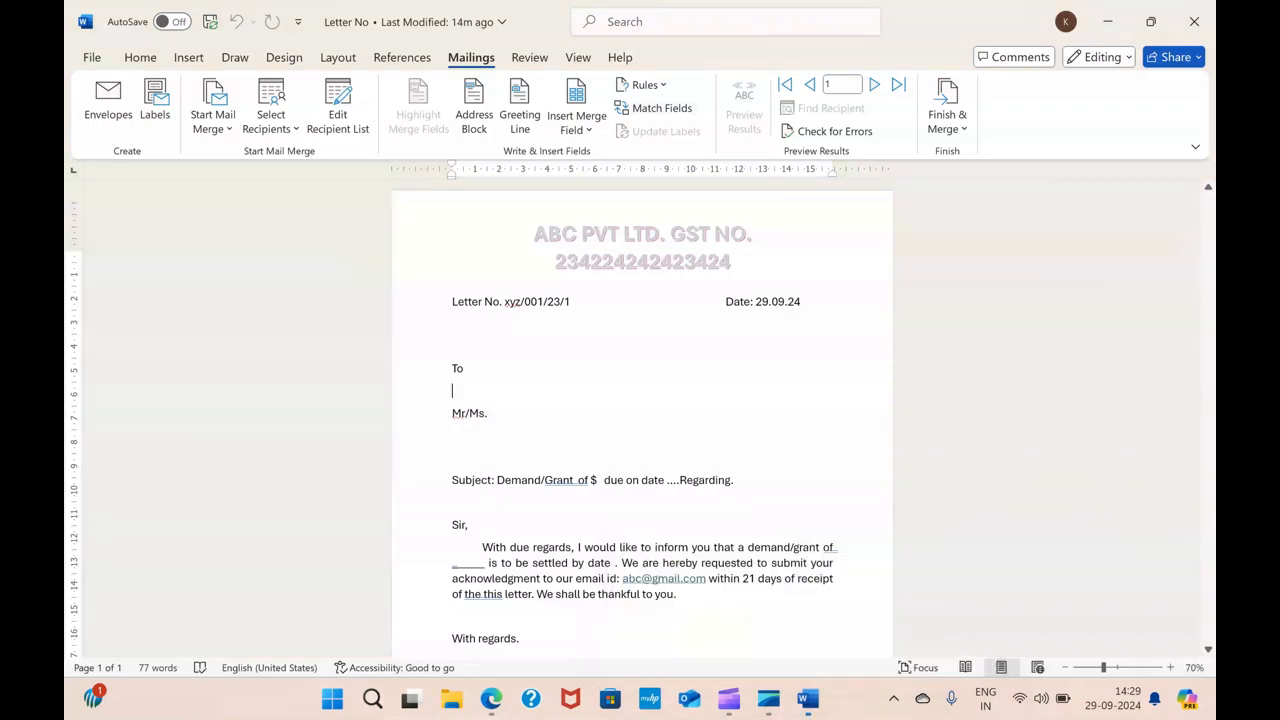
Insert the Name merge field after "Mr/Ms." in the address block
left_click(590, 131)
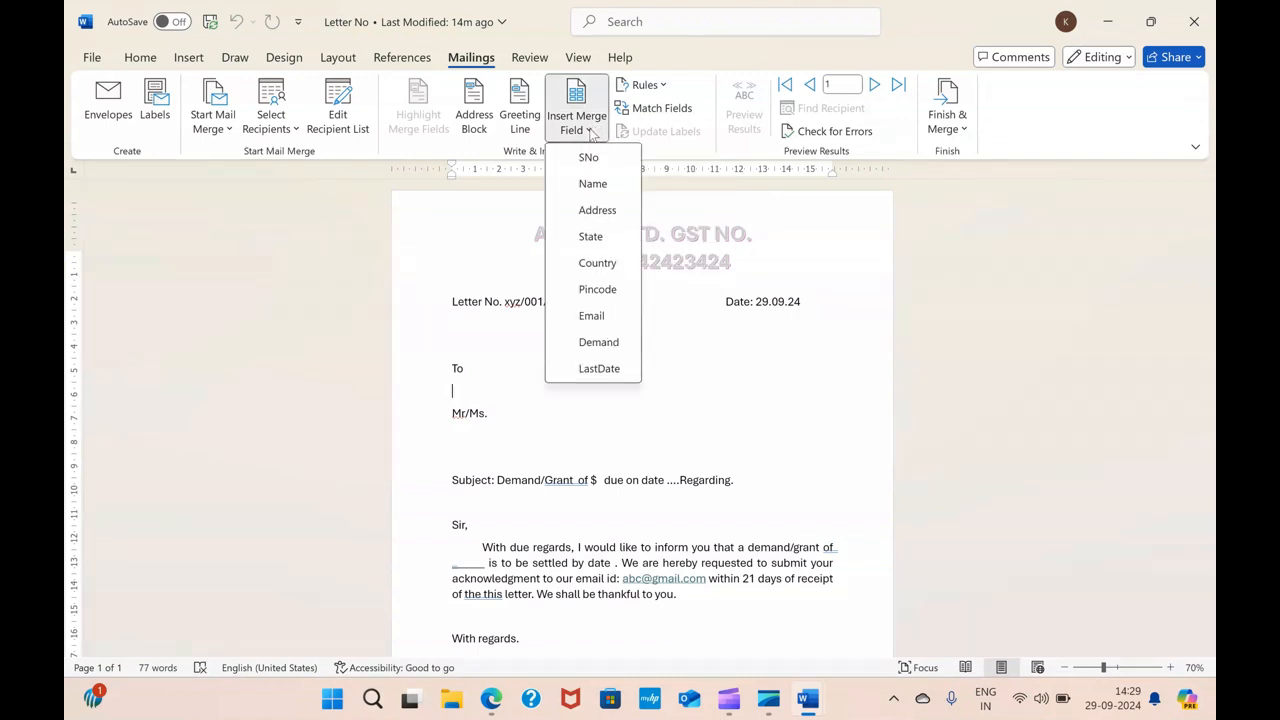
left_click(490, 412)
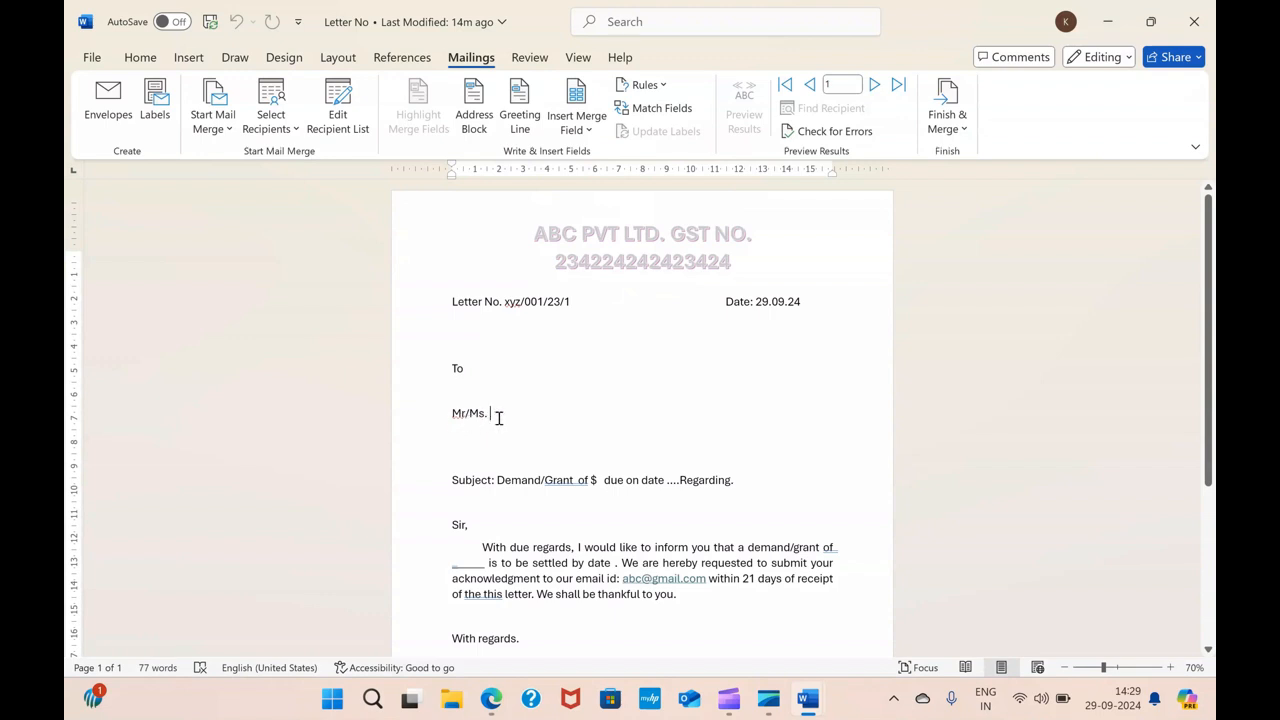
left_click(580, 125)
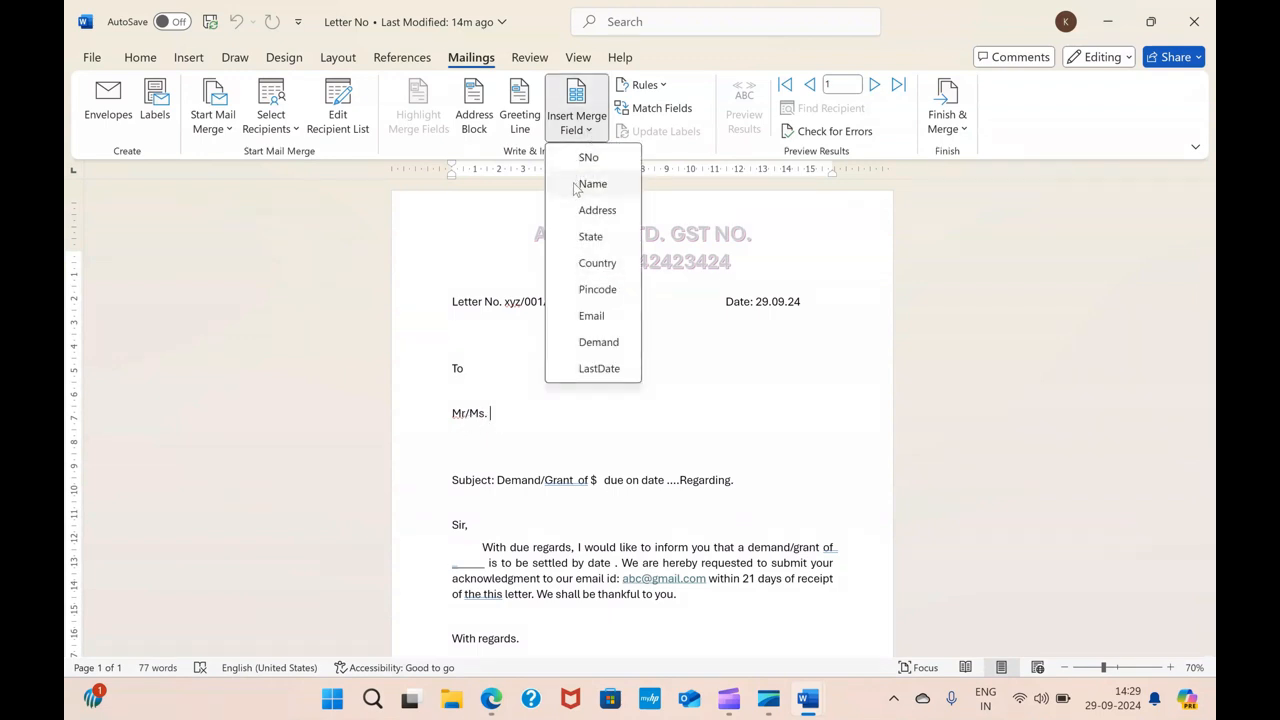
left_click(592, 184)
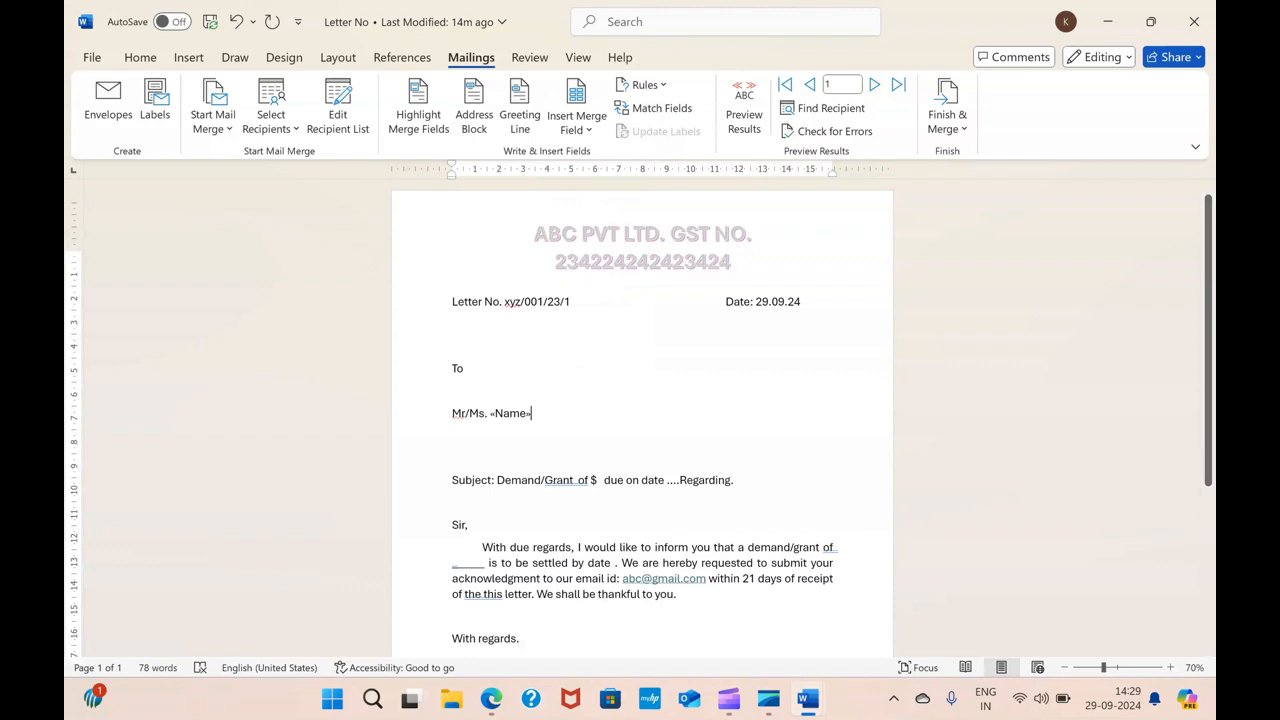
Add the Address and State merge fields on separate lines below the name
key("Return")
left_click(577, 125)
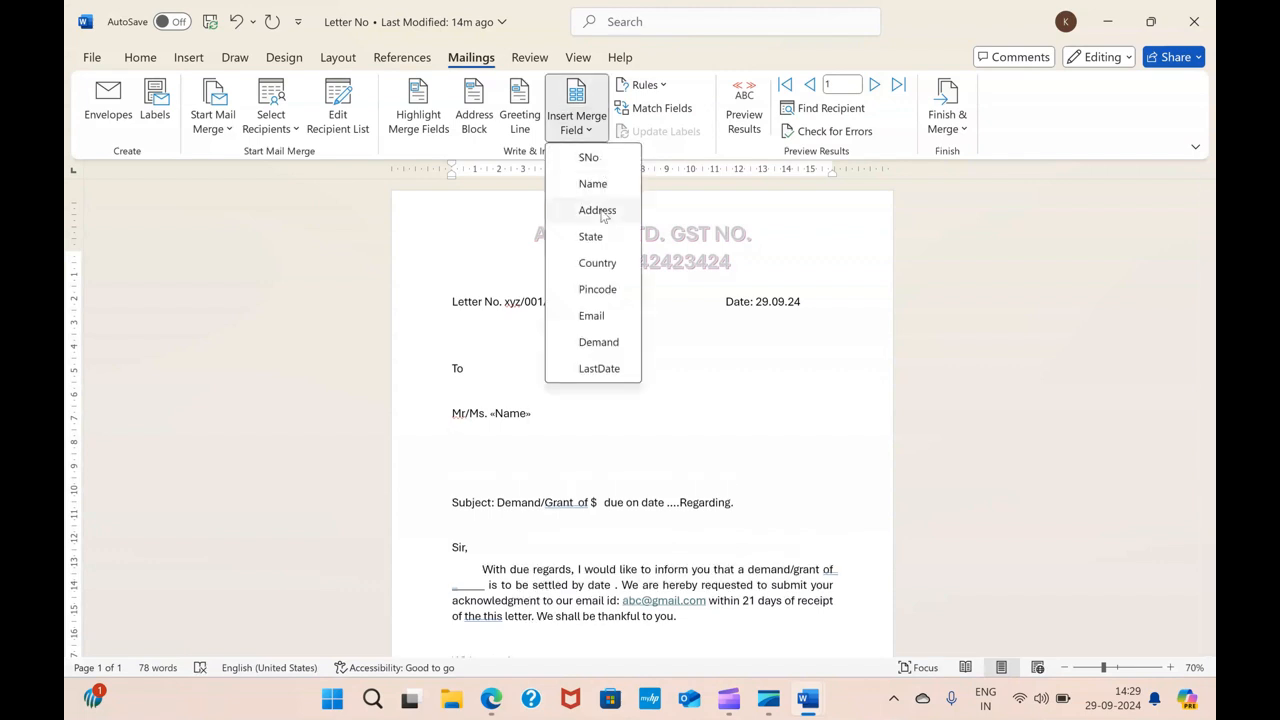
left_click(603, 211)
key("Return")
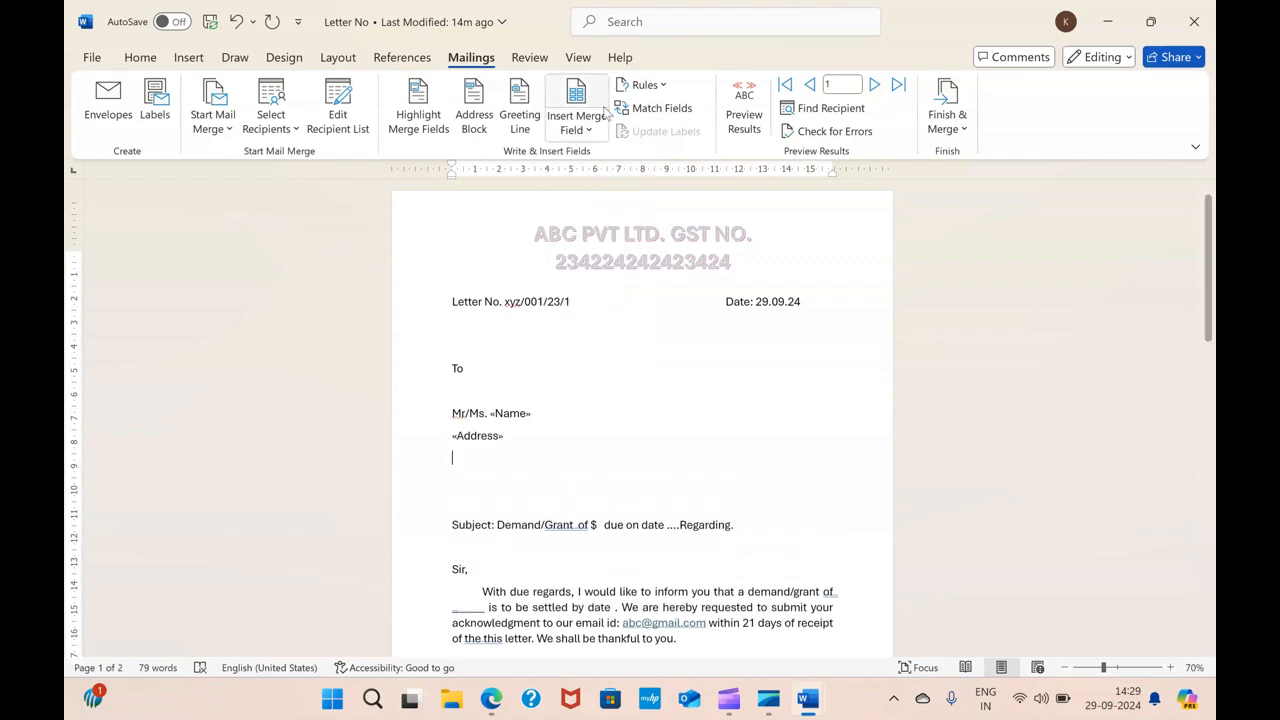
left_click(577, 125)
left_click(602, 240)
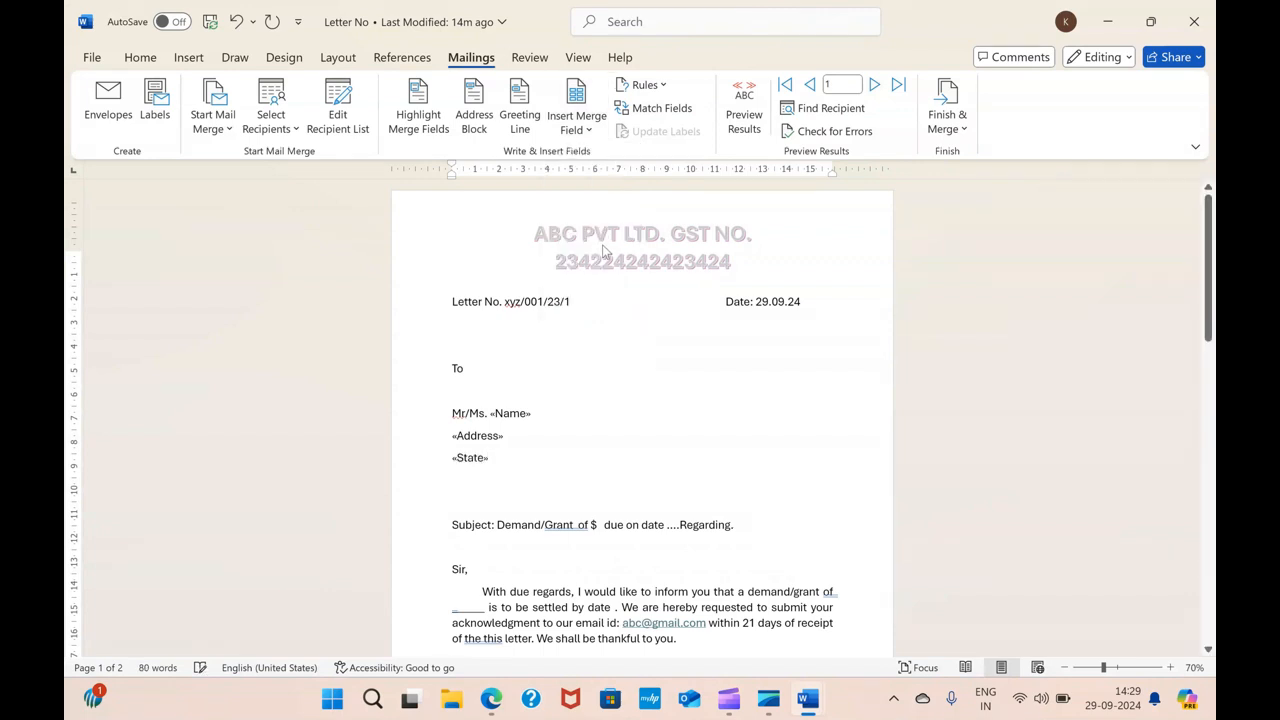
key("Return")
Insert the Country merge field on the next line below State
left_click(577, 125)
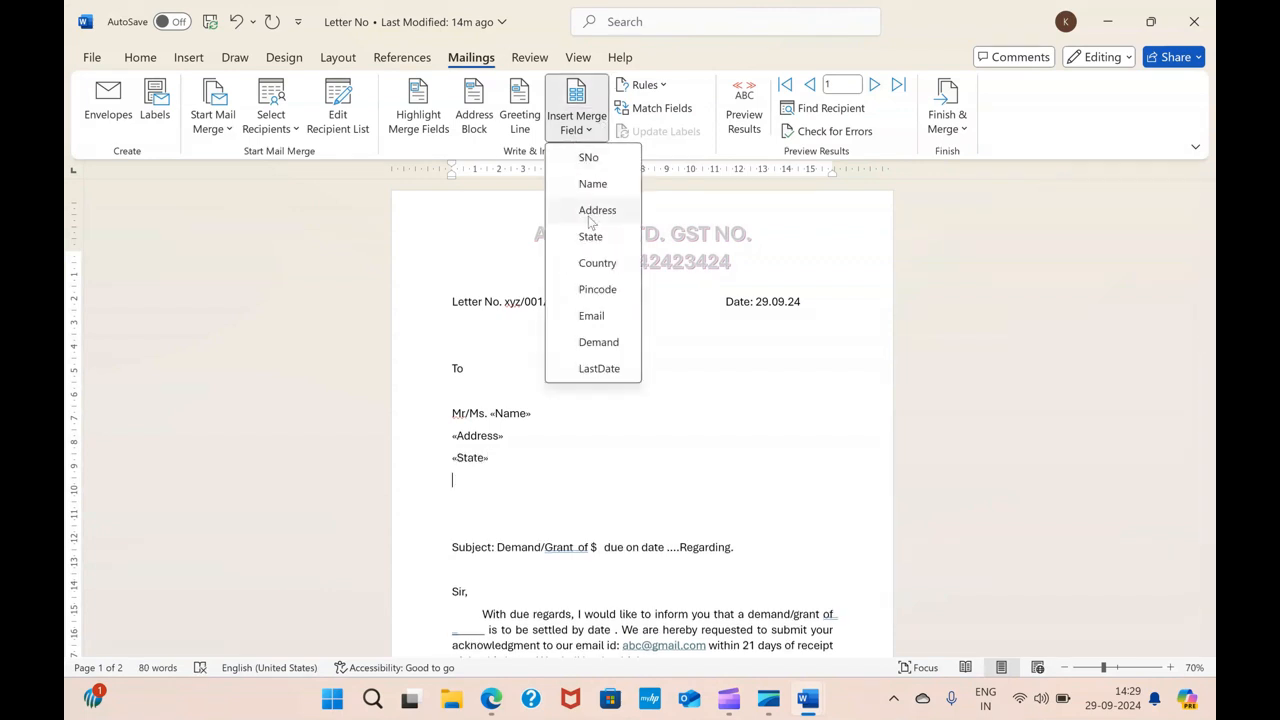
left_click(590, 263)
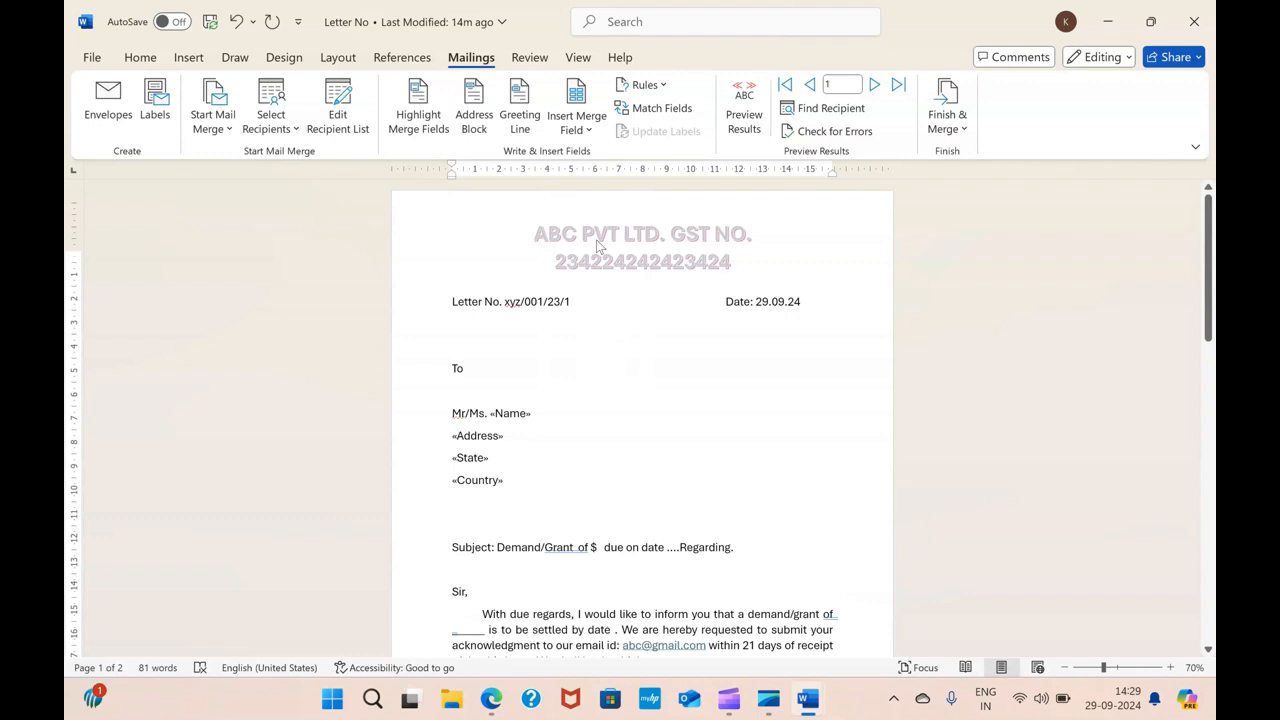
key("Return")
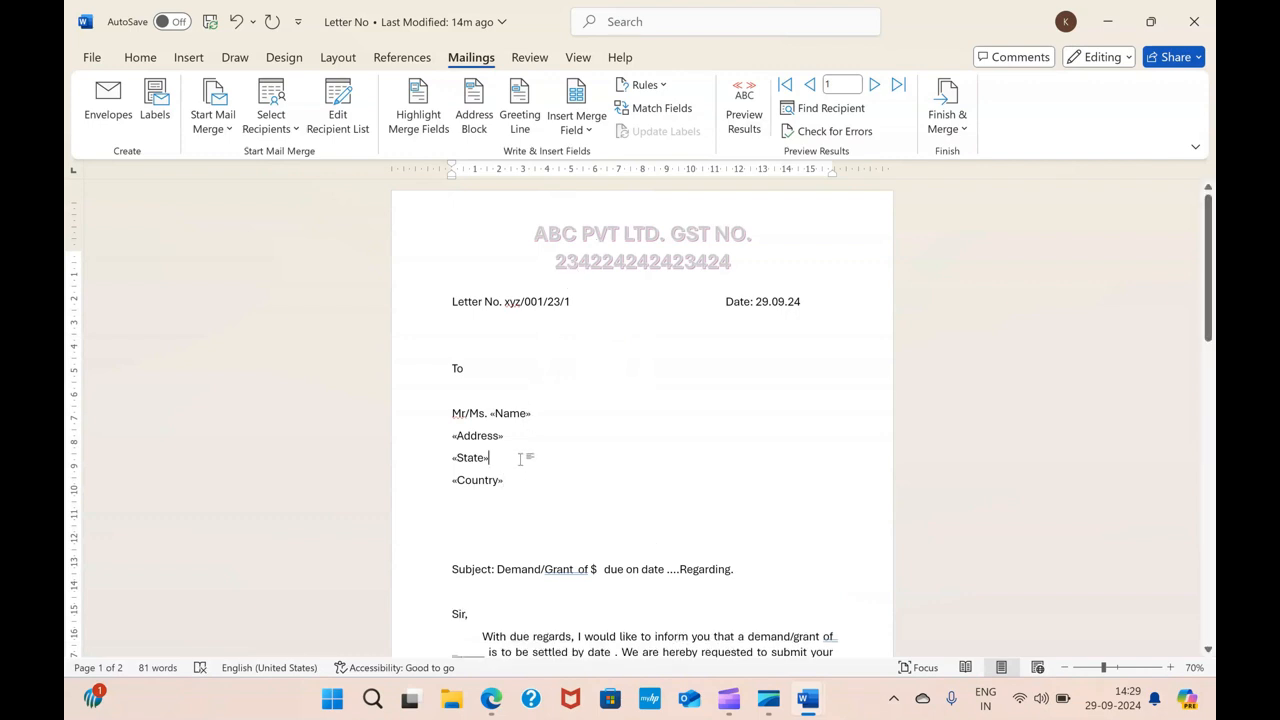
Insert the Pincode merge field right after the State field
left_click(519, 459)
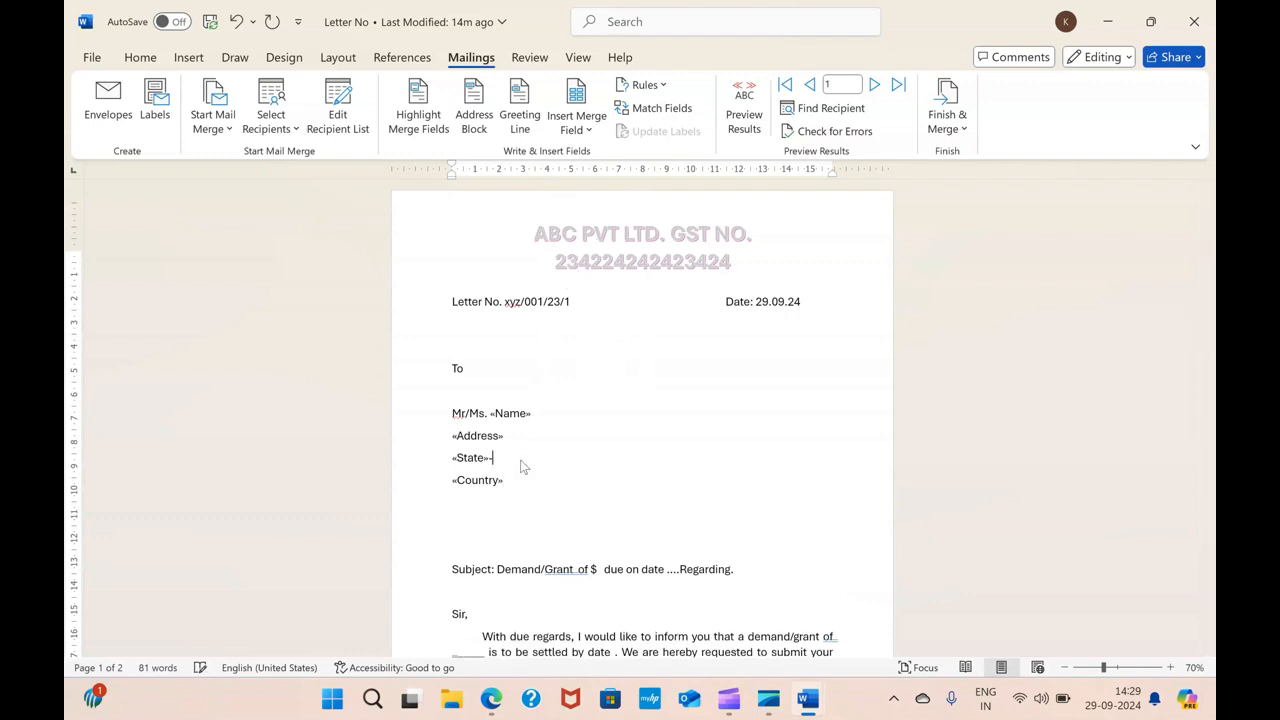
left_click(600, 135)
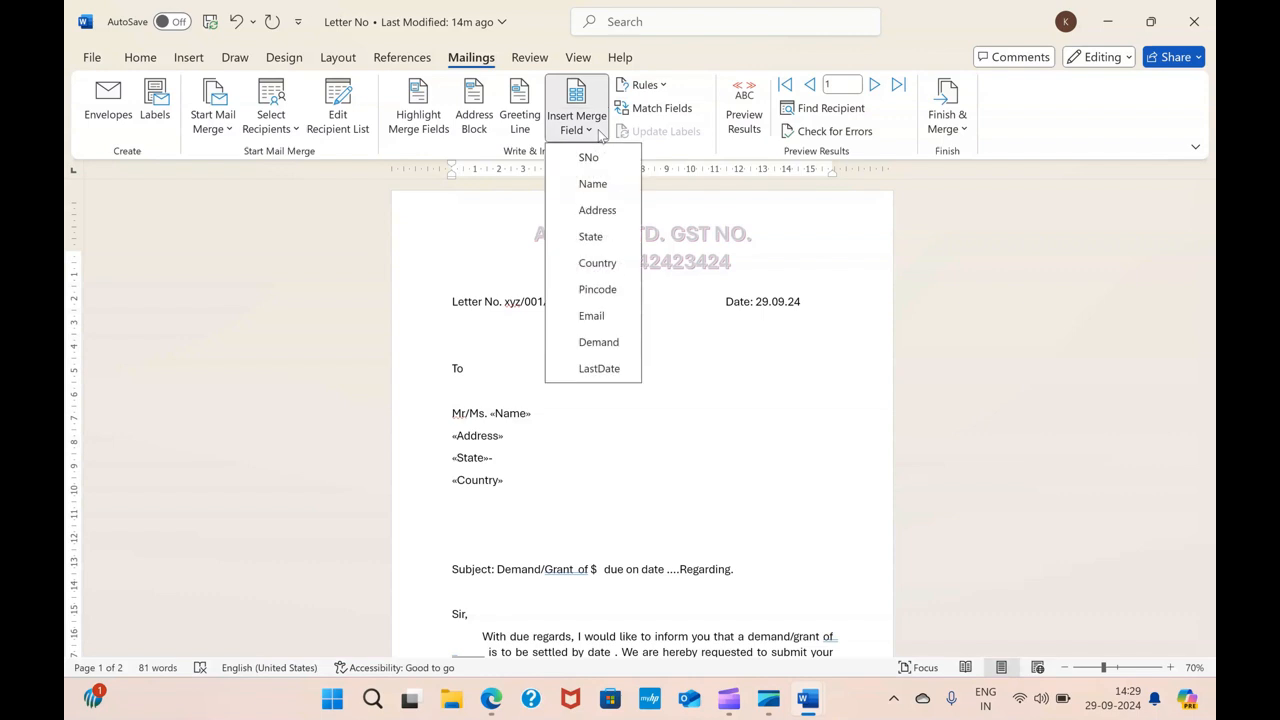
left_click(606, 289)
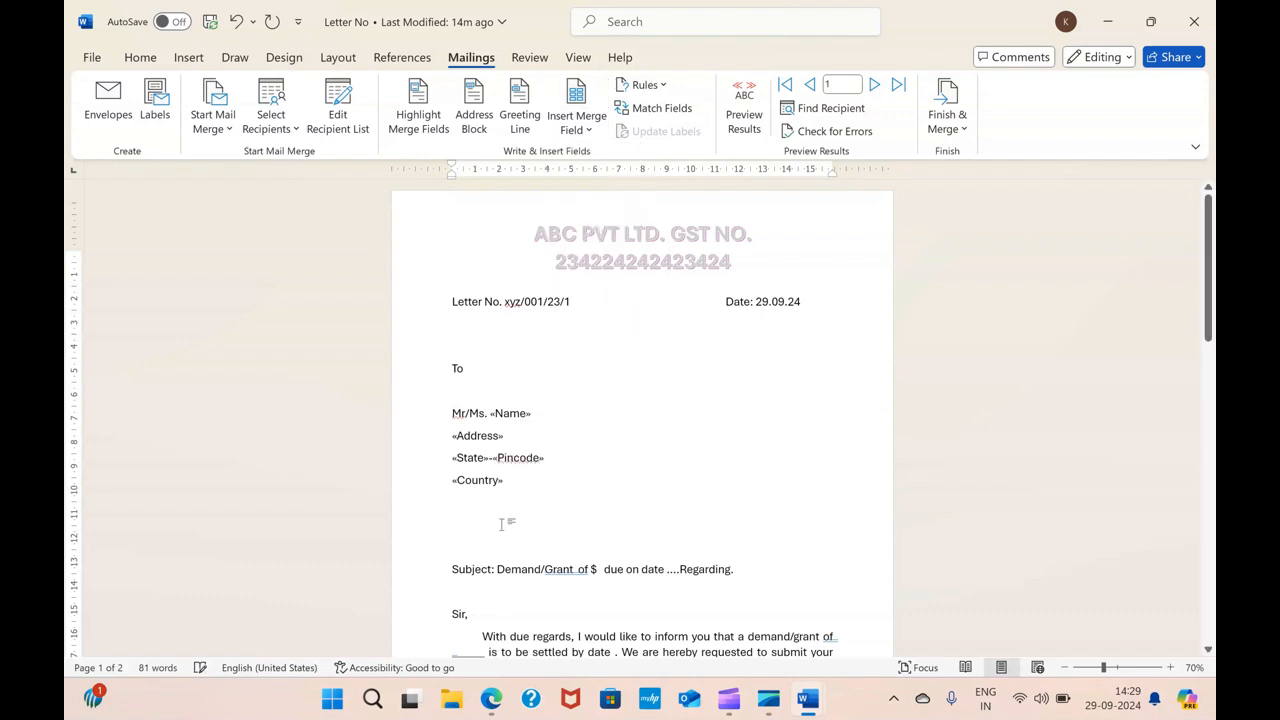
In the subject line, insert the Demand field after "$" and the LastDate field in place of the dots
left_click(598, 569)
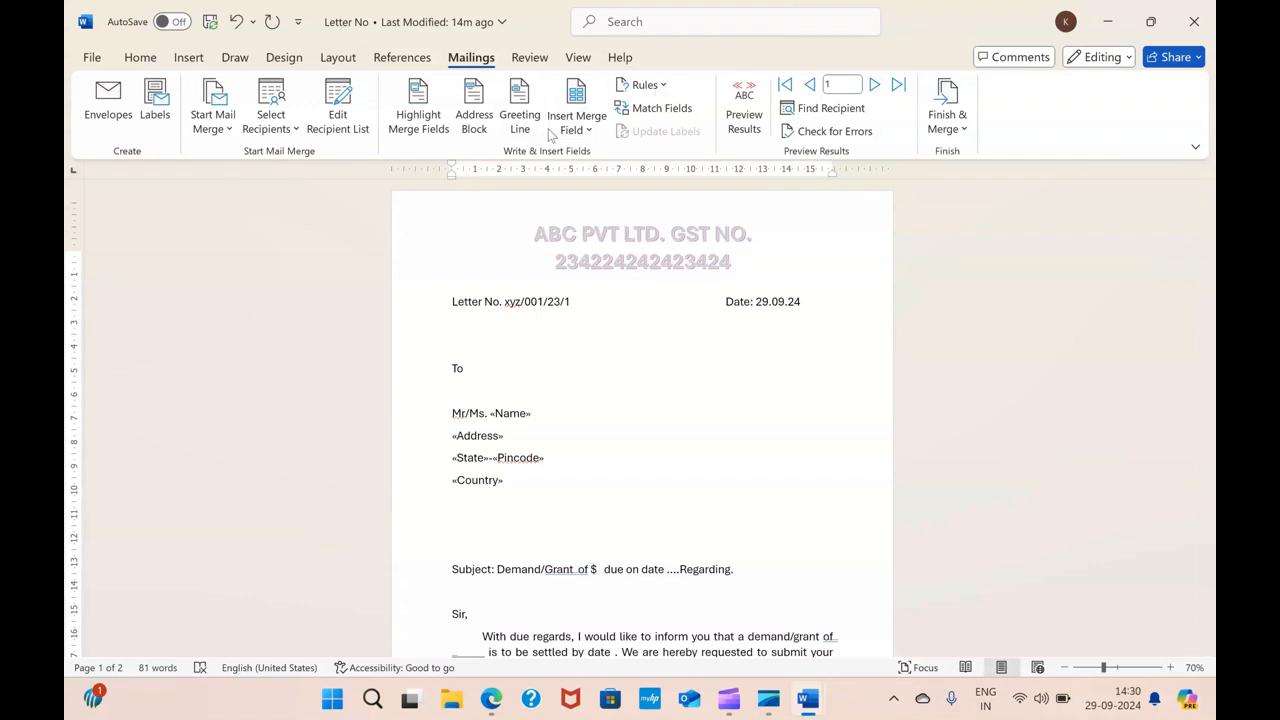
left_click(586, 128)
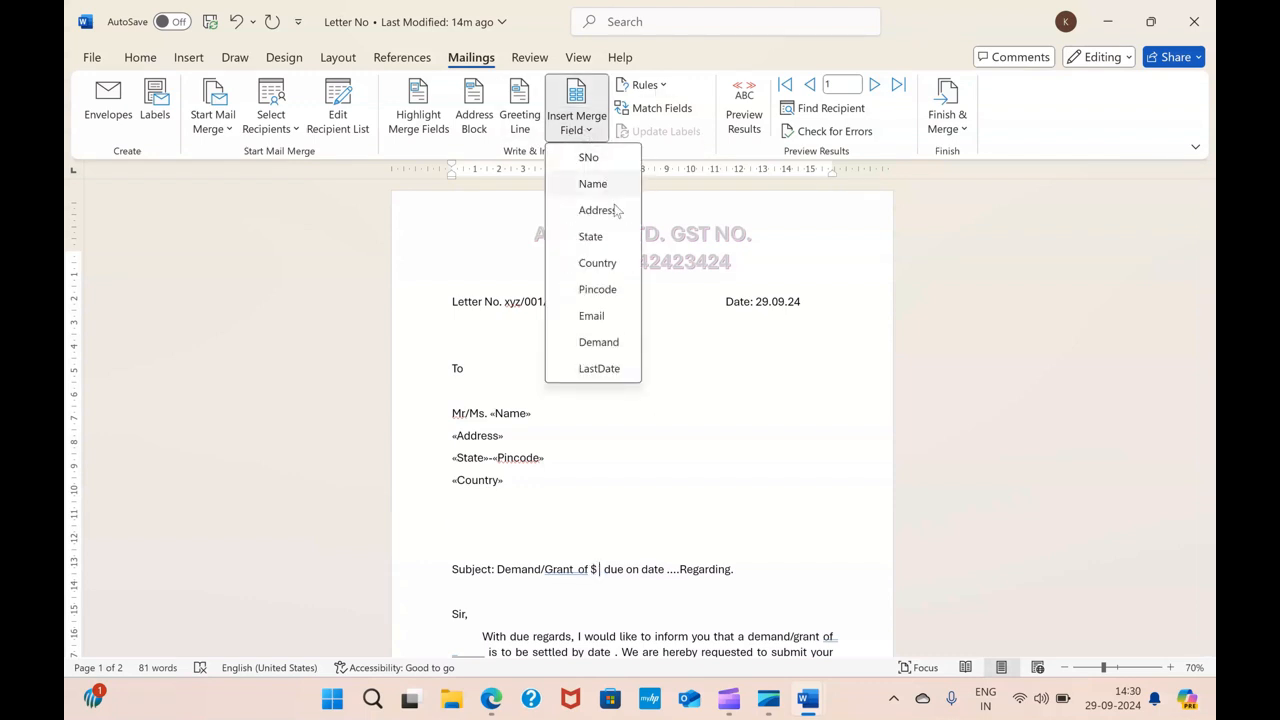
left_click(599, 342)
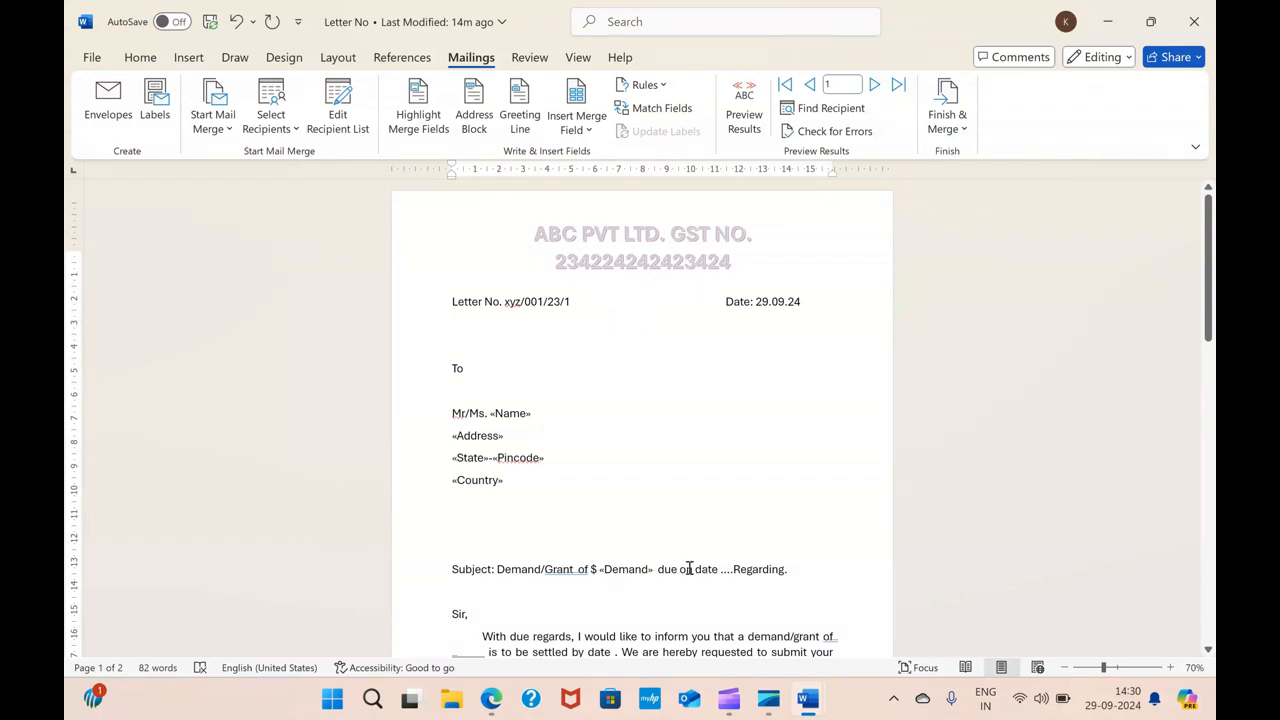
left_click(580, 122)
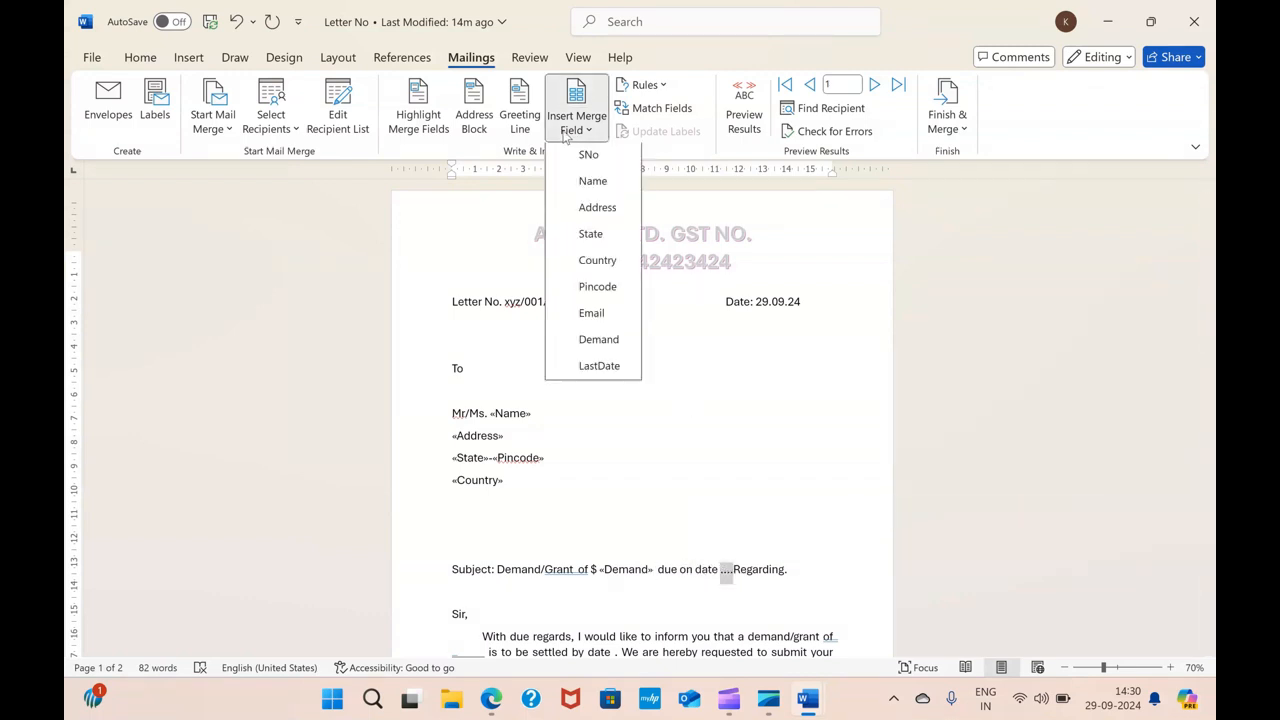
left_click(598, 369)
Replace the blank after "demand/grant of" in the body paragraph with the Demand merge field
scroll(680, 426, "down", 2)
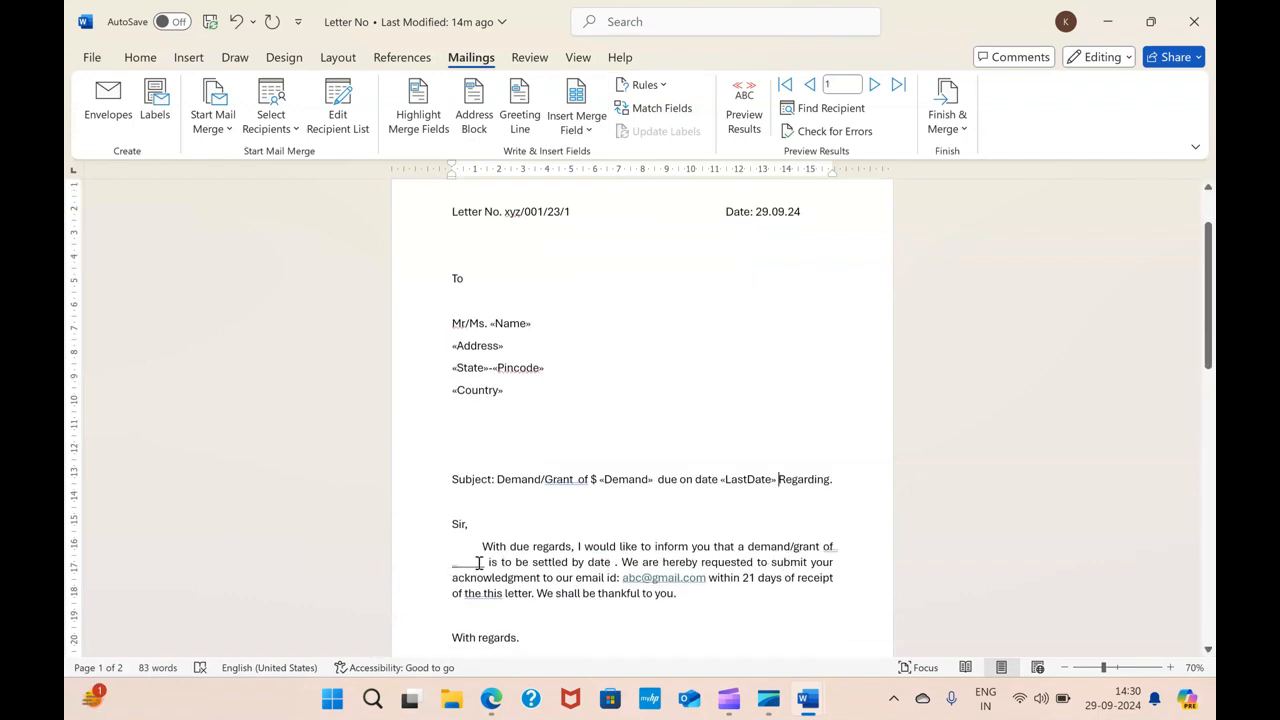
left_click_drag(484, 563, 452, 563)
left_click(572, 135)
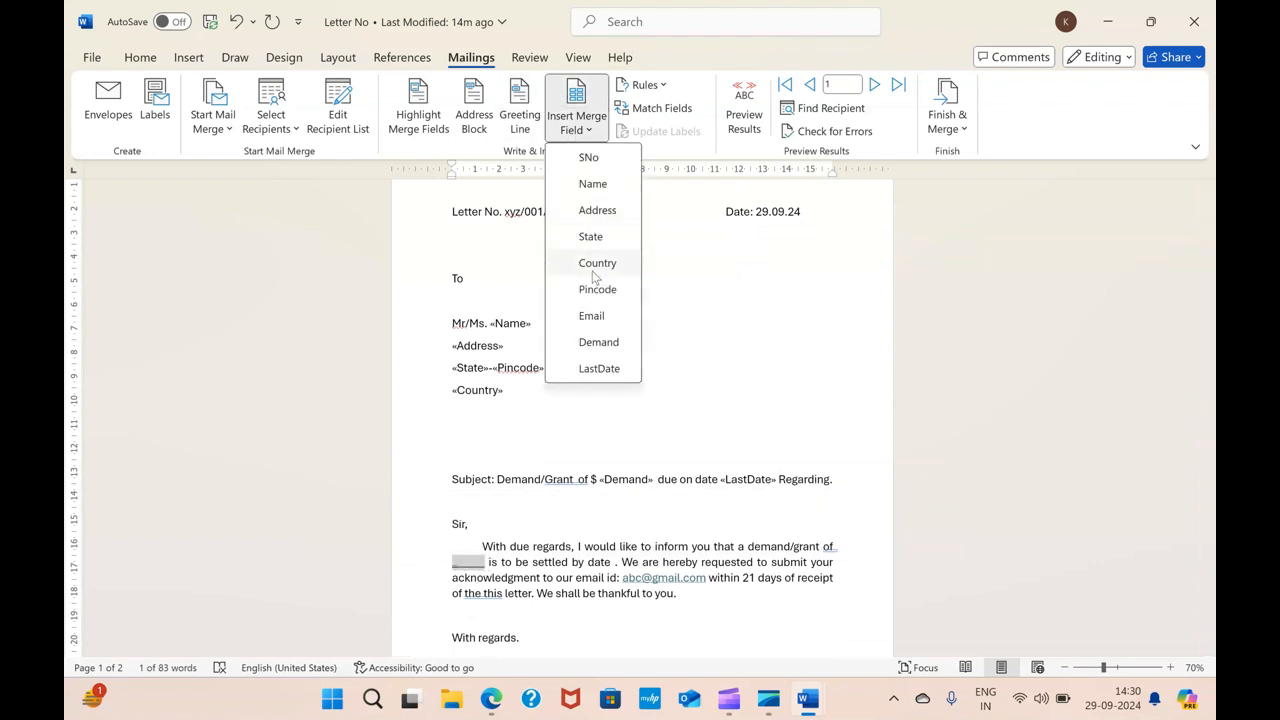
left_click(585, 344)
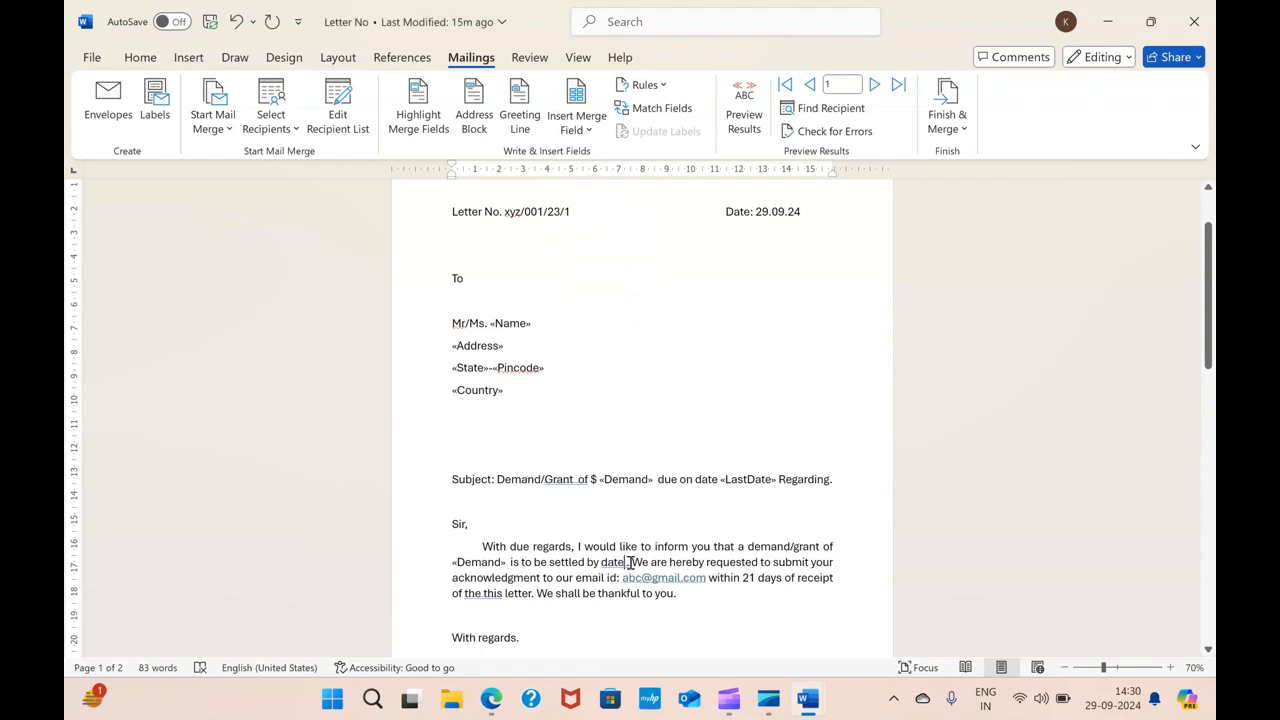
Insert the LastDate merge field after "date" in the body paragraph
left_click(627, 562)
left_click(570, 132)
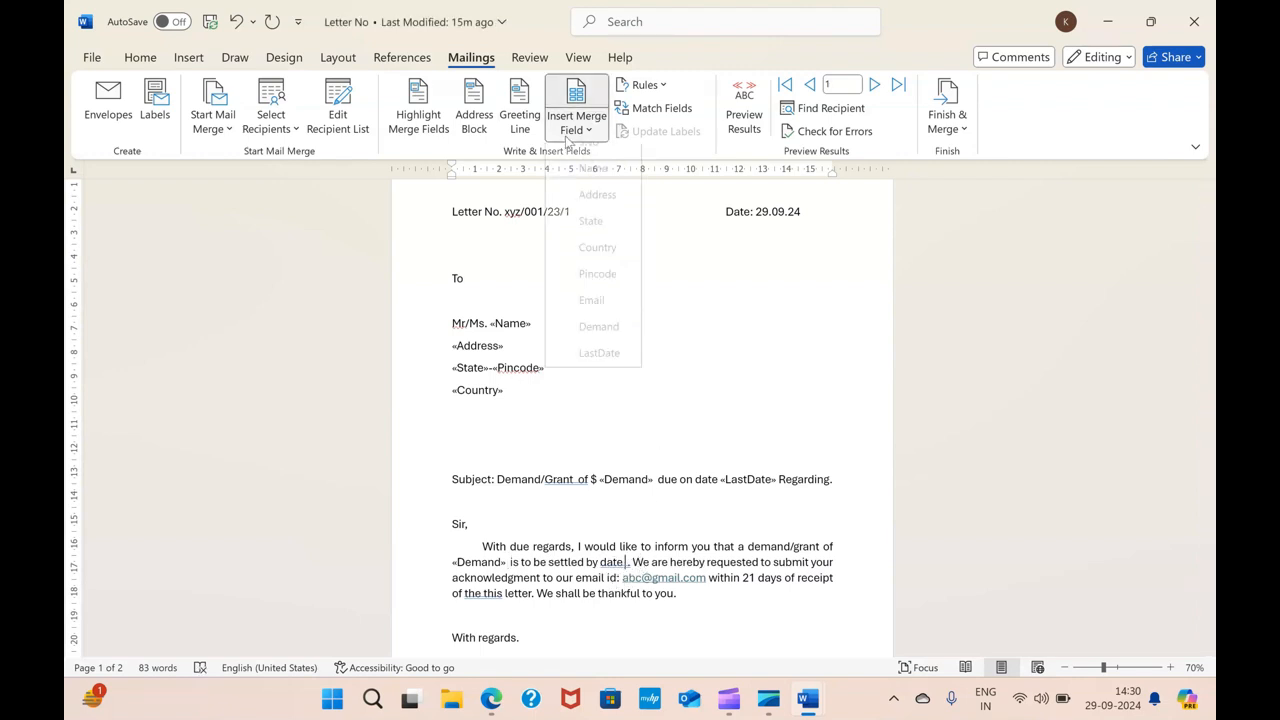
left_click(598, 353)
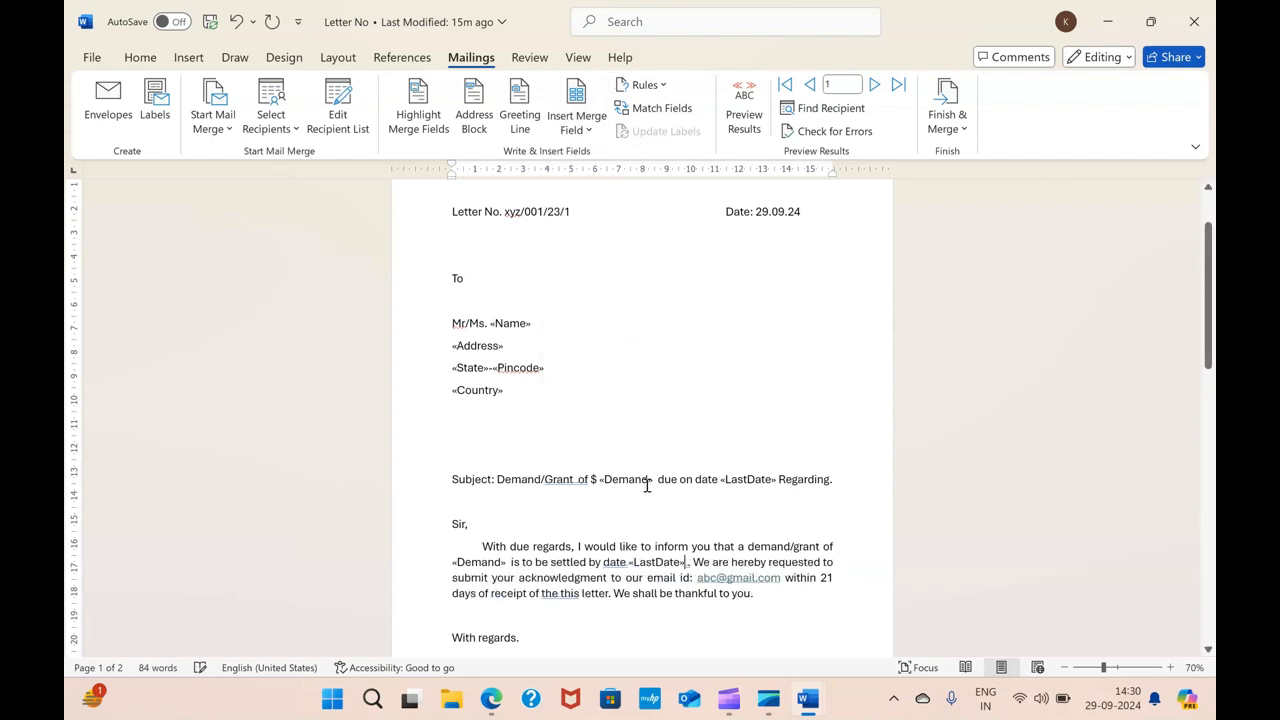
Delete the two blank lines between the Country field and the subject line
scroll(647, 485, "down", 3)
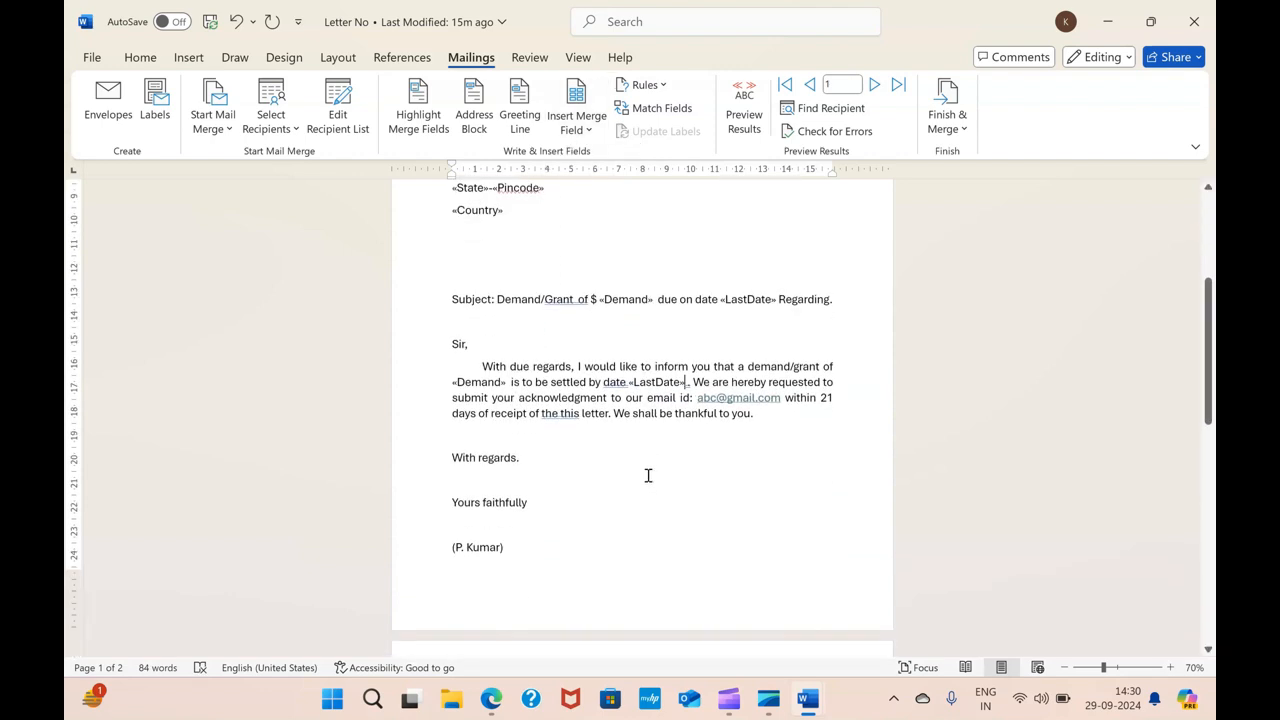
scroll(648, 475, "up", 2)
left_click(557, 369)
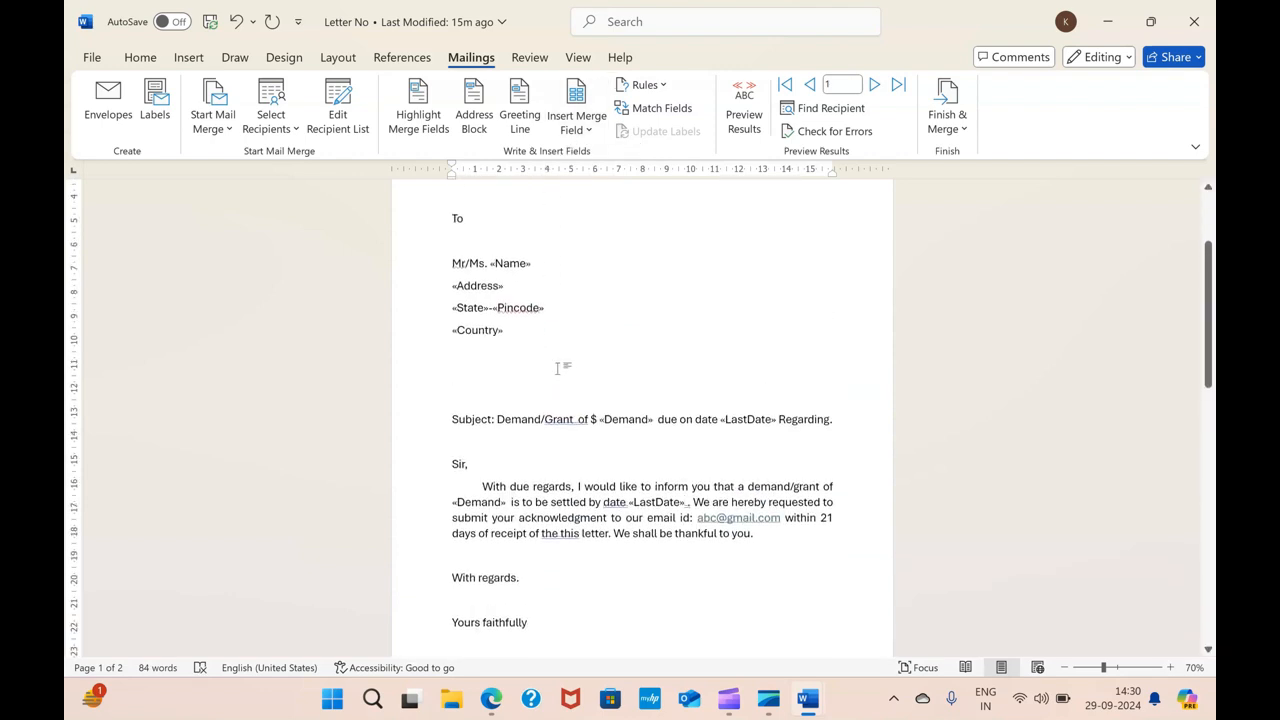
key("Delete")
key("Delete")
Turn on Preview Results to show the letter with recipient data
scroll(600, 402, "down", 4)
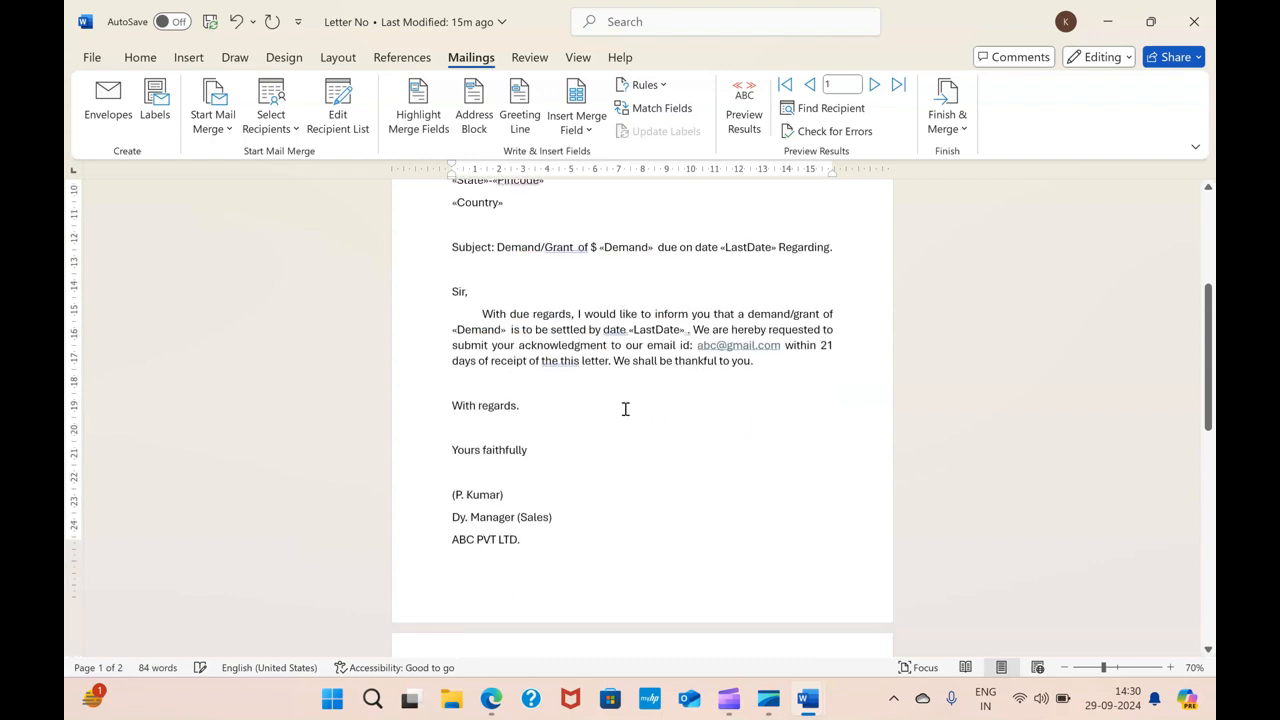
scroll(625, 407, "up", 1)
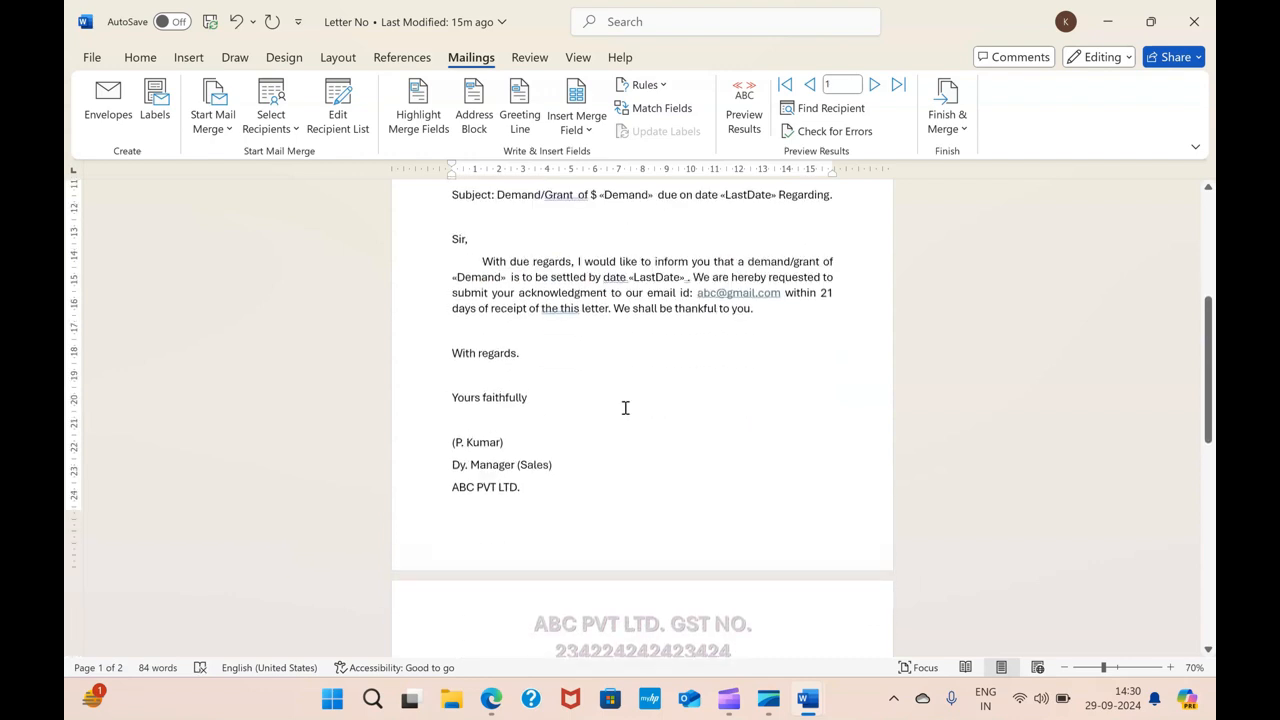
left_click(565, 493)
scroll(567, 495, "up", 2)
scroll(629, 445, "up", 5)
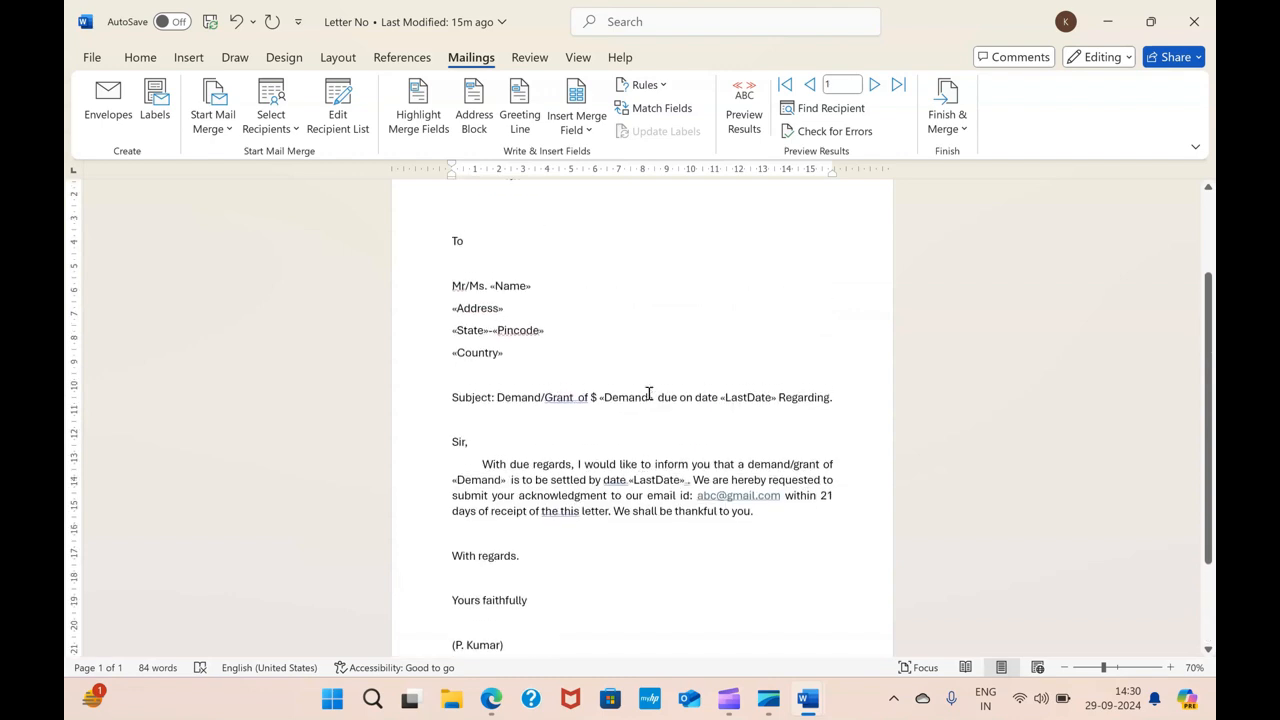
left_click(744, 110)
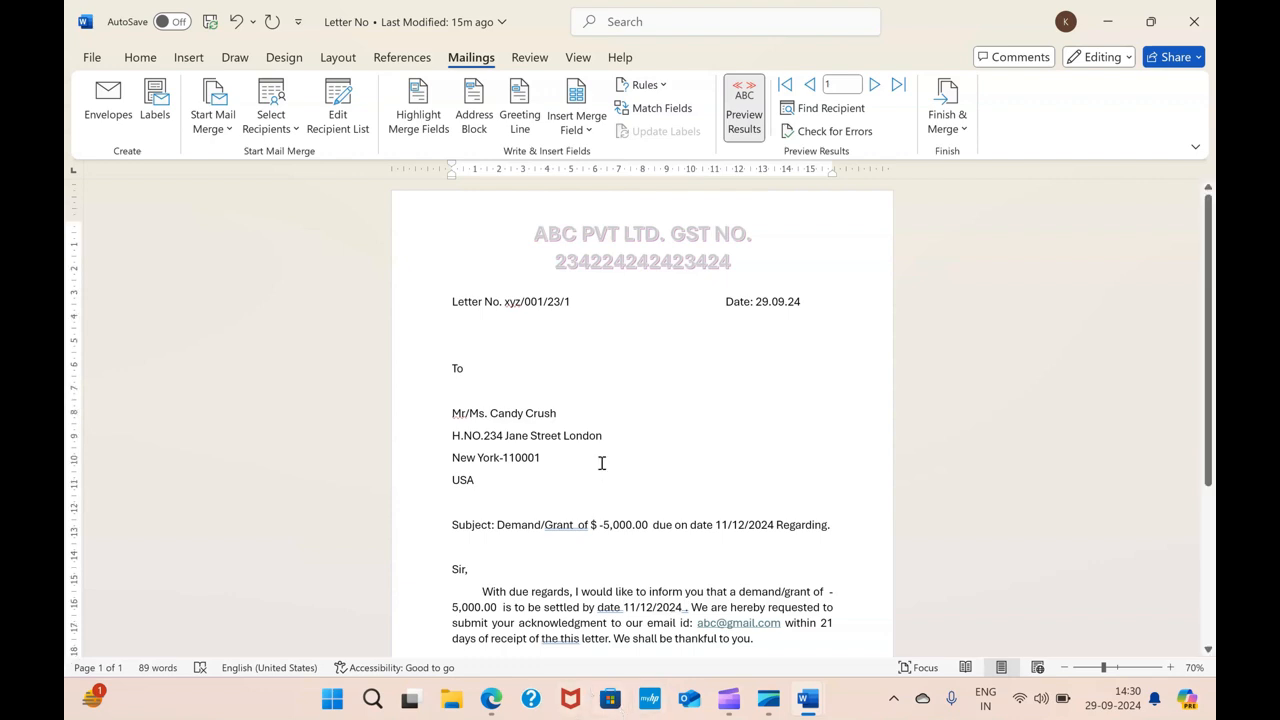
Step through the recipient records one by one in the preview
scroll(590, 466, "down", 5)
scroll(585, 464, "up", 5)
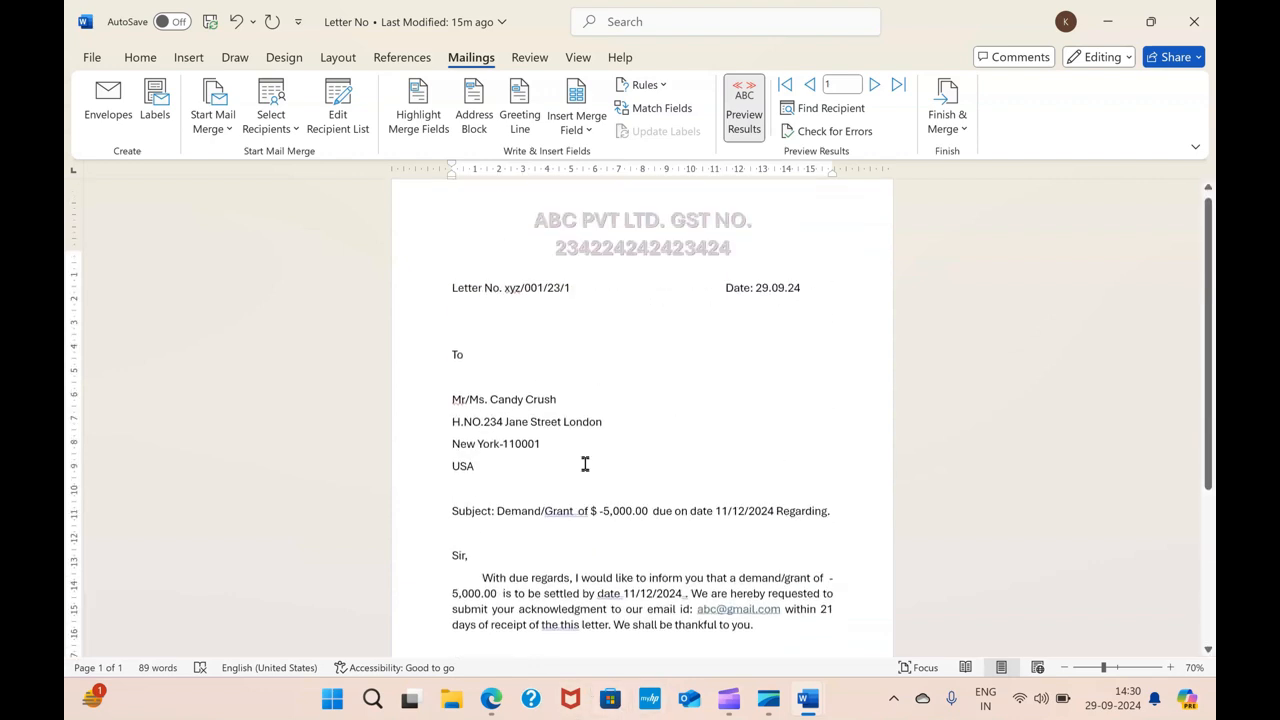
scroll(585, 464, "up", 1)
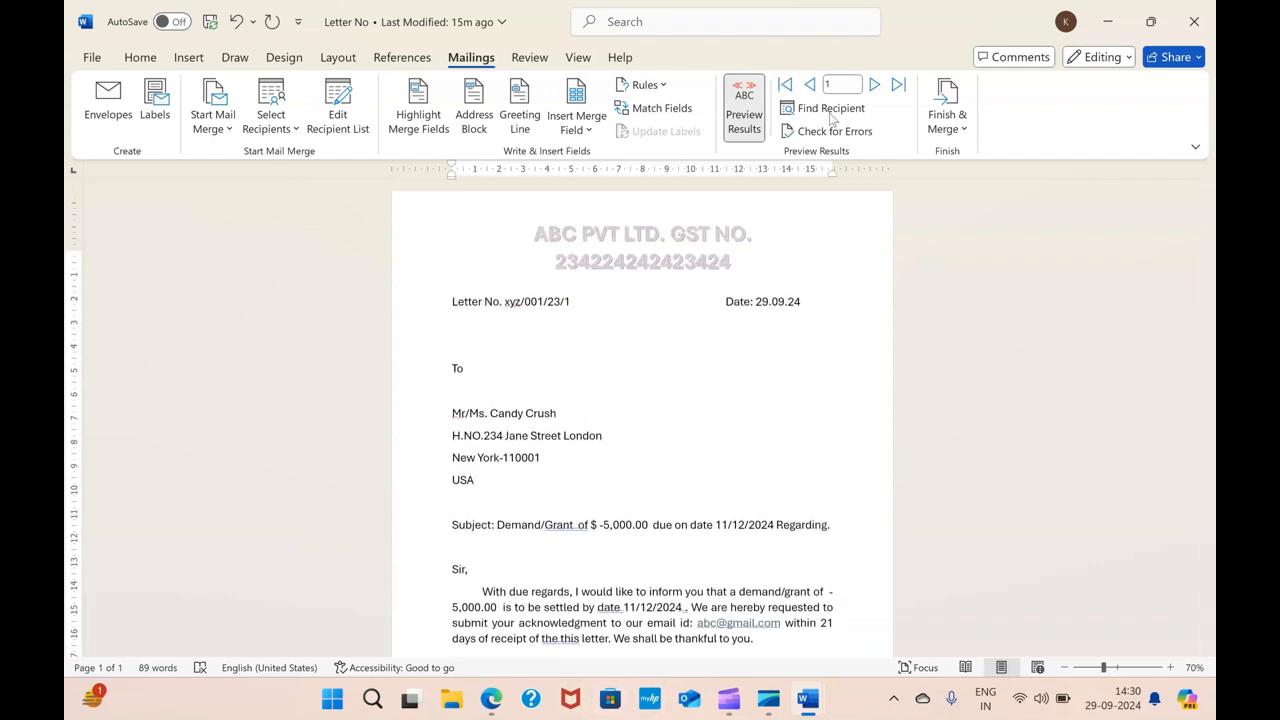
left_click(876, 86)
left_click(876, 85)
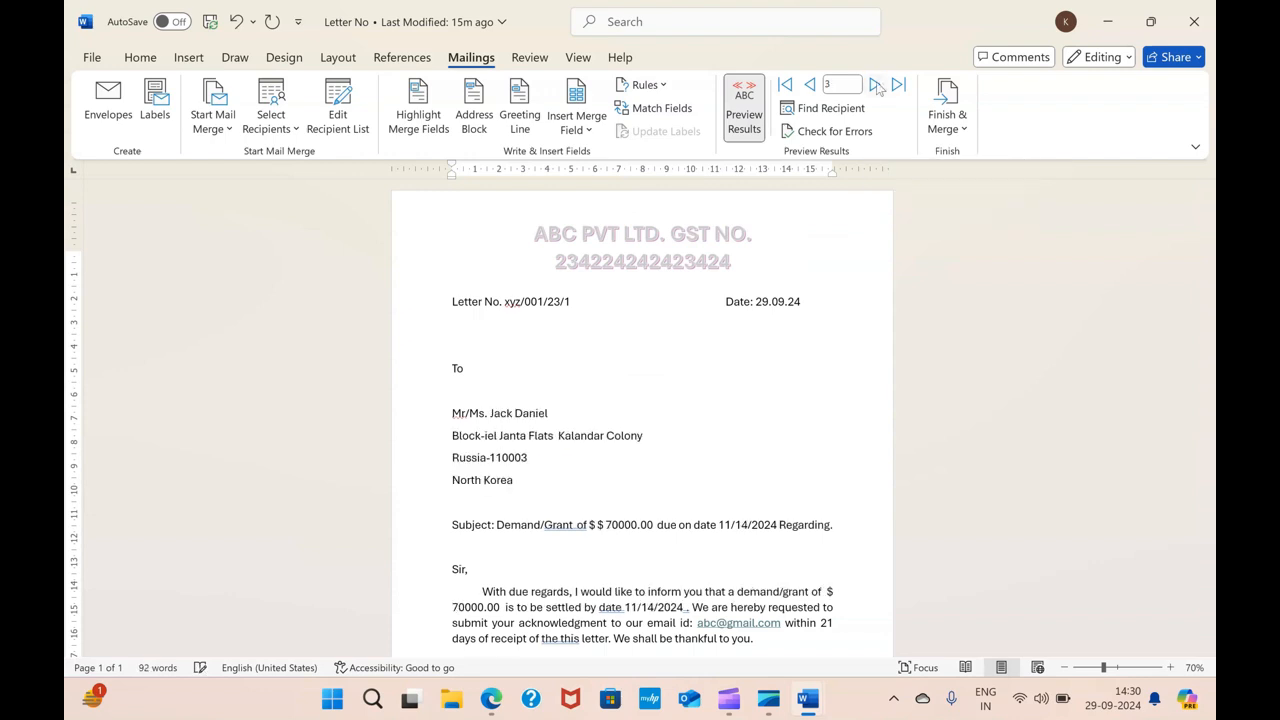
left_click(876, 85)
left_click(876, 85)
left_click(876, 85)
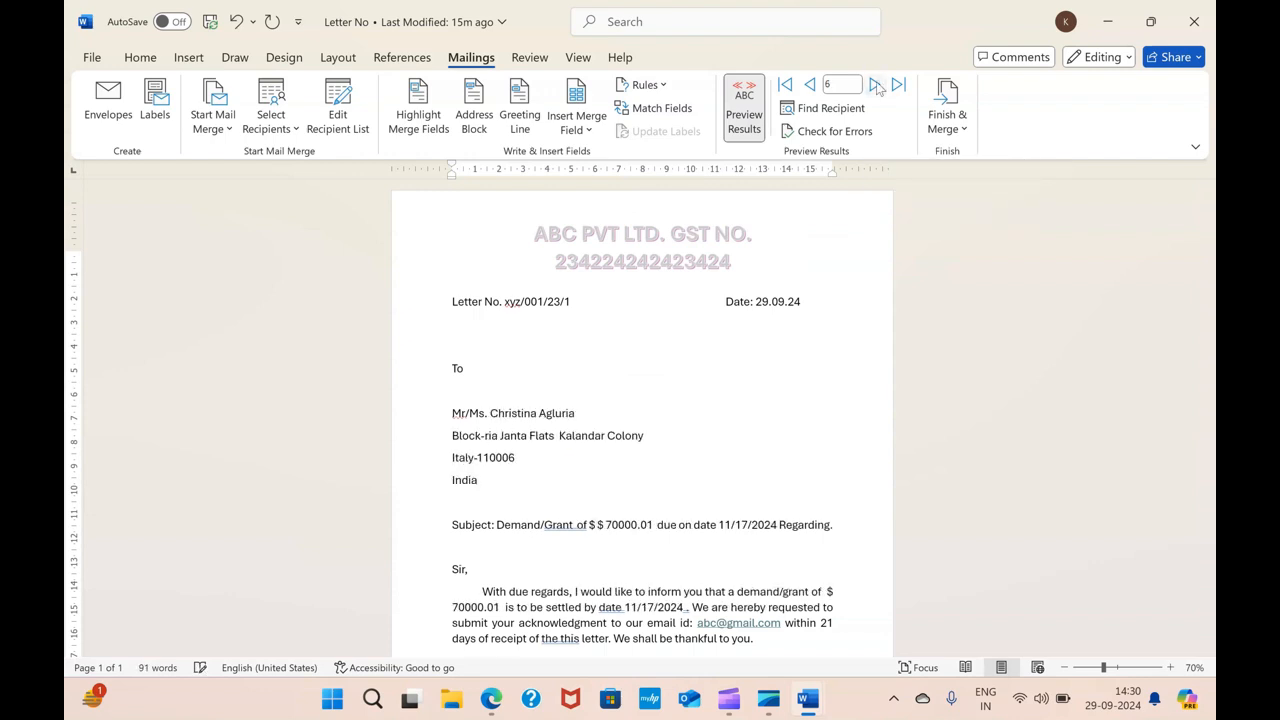
left_click(876, 86)
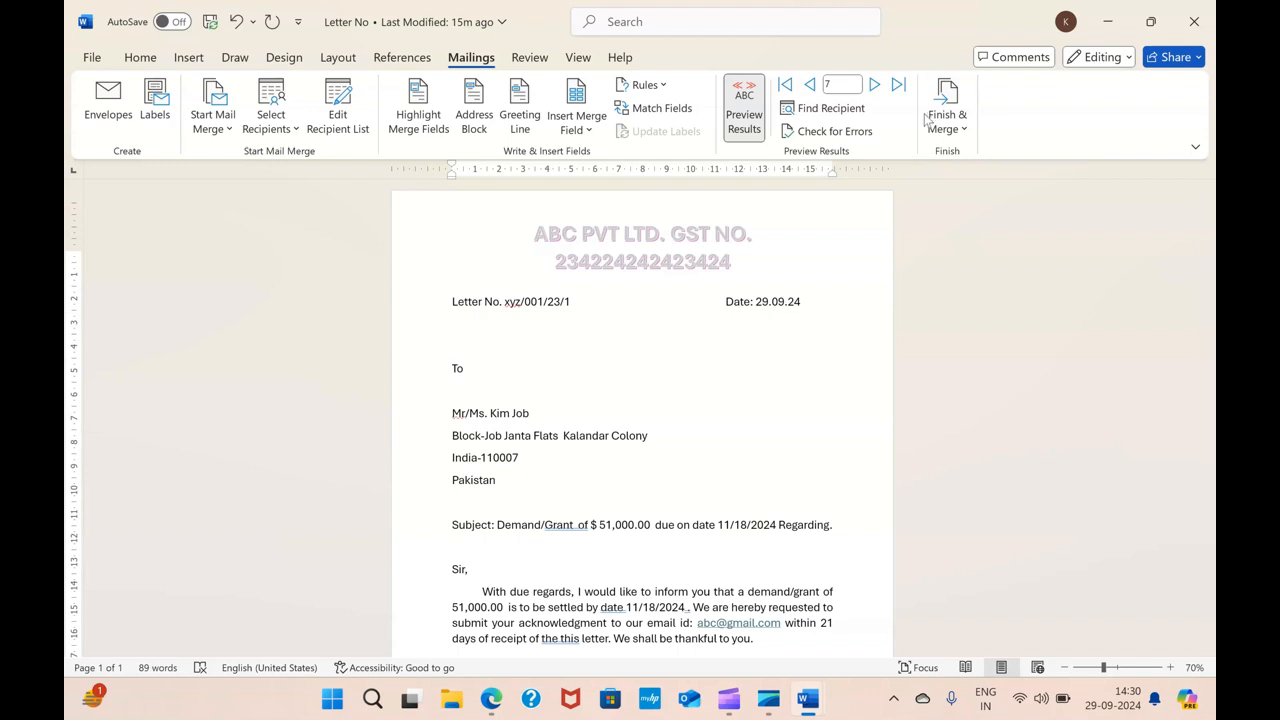
Finish the merge by editing individual documents, merging all records into a new document
left_click(958, 114)
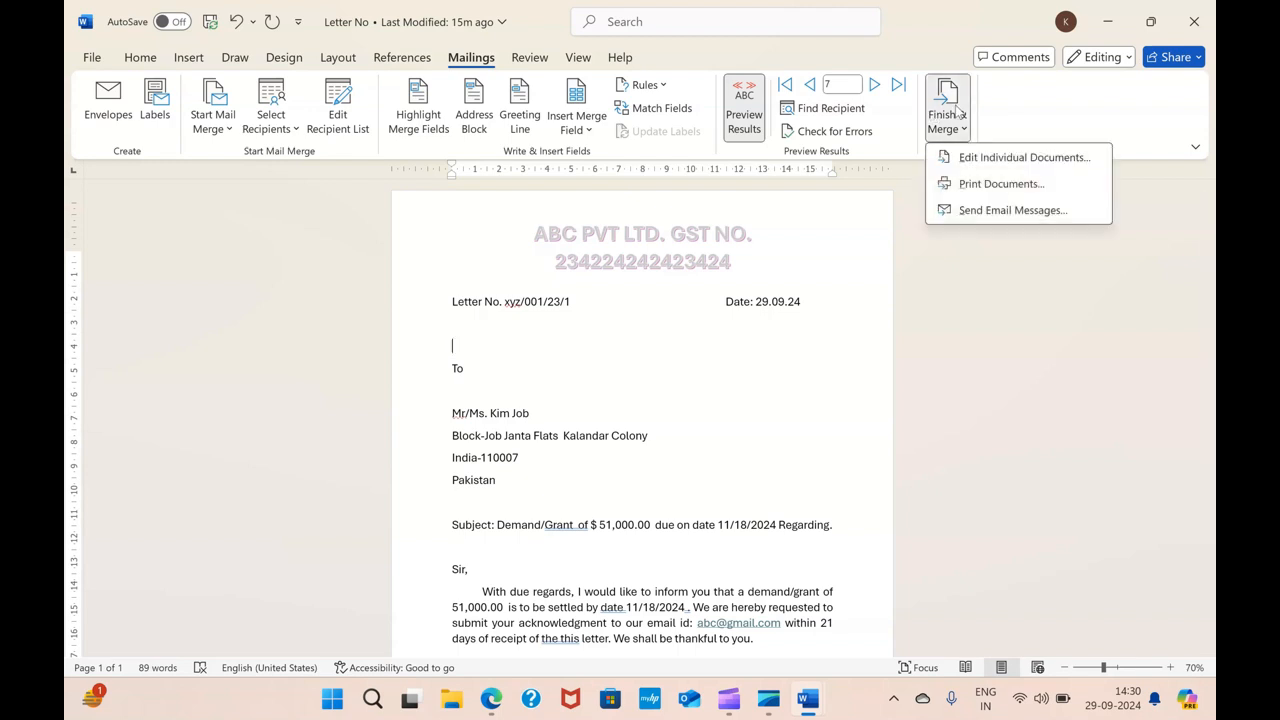
left_click(1016, 160)
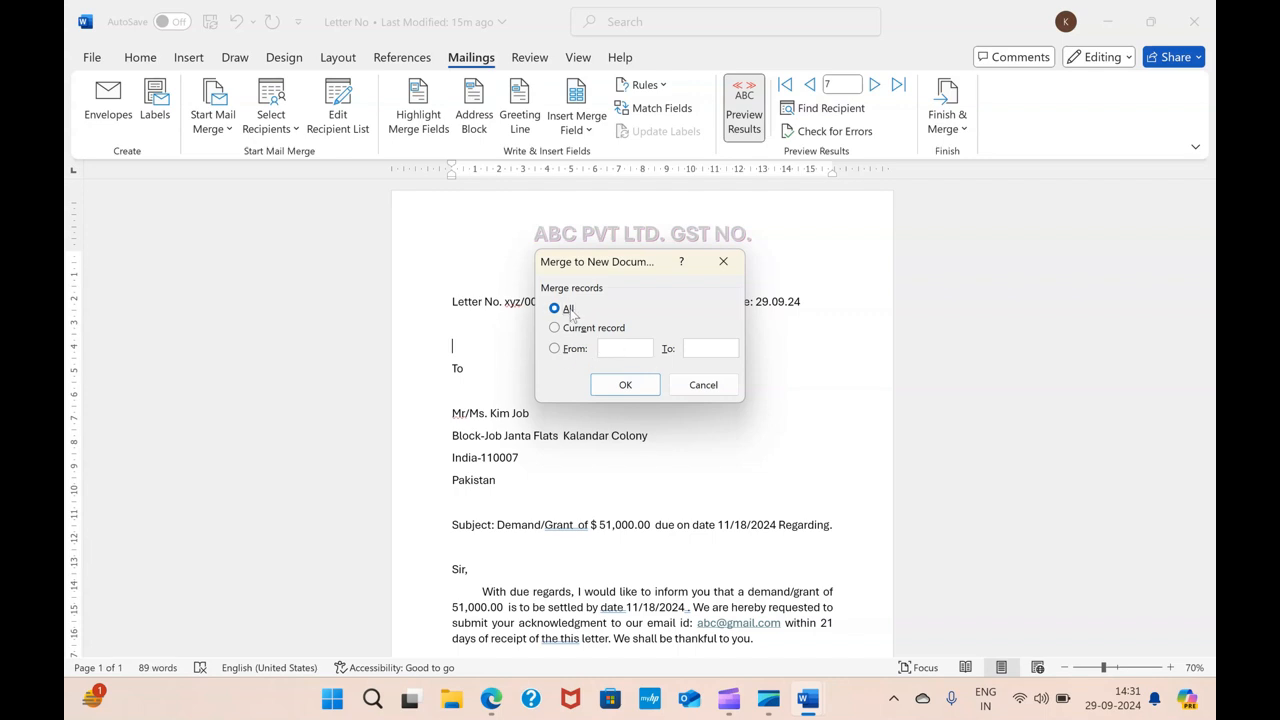
left_click(617, 386)
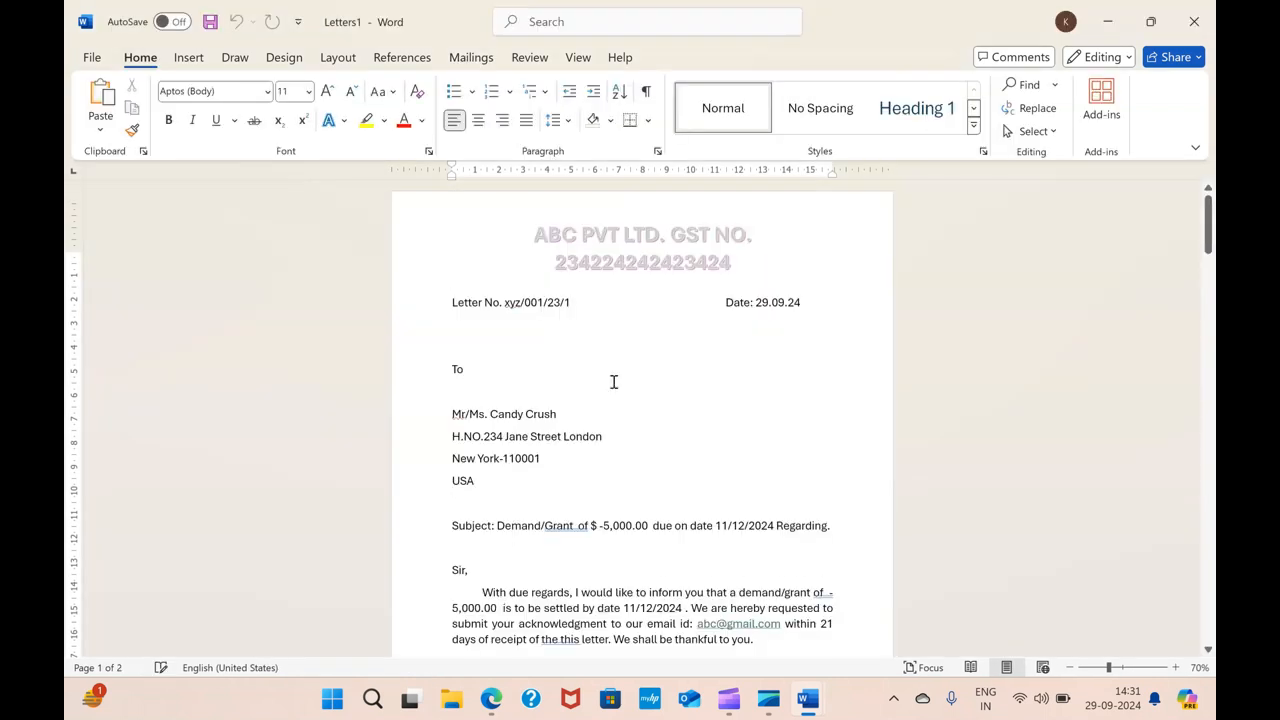
Scroll through the merged letters document to review the generated pages
scroll(614, 382, "down", 15)
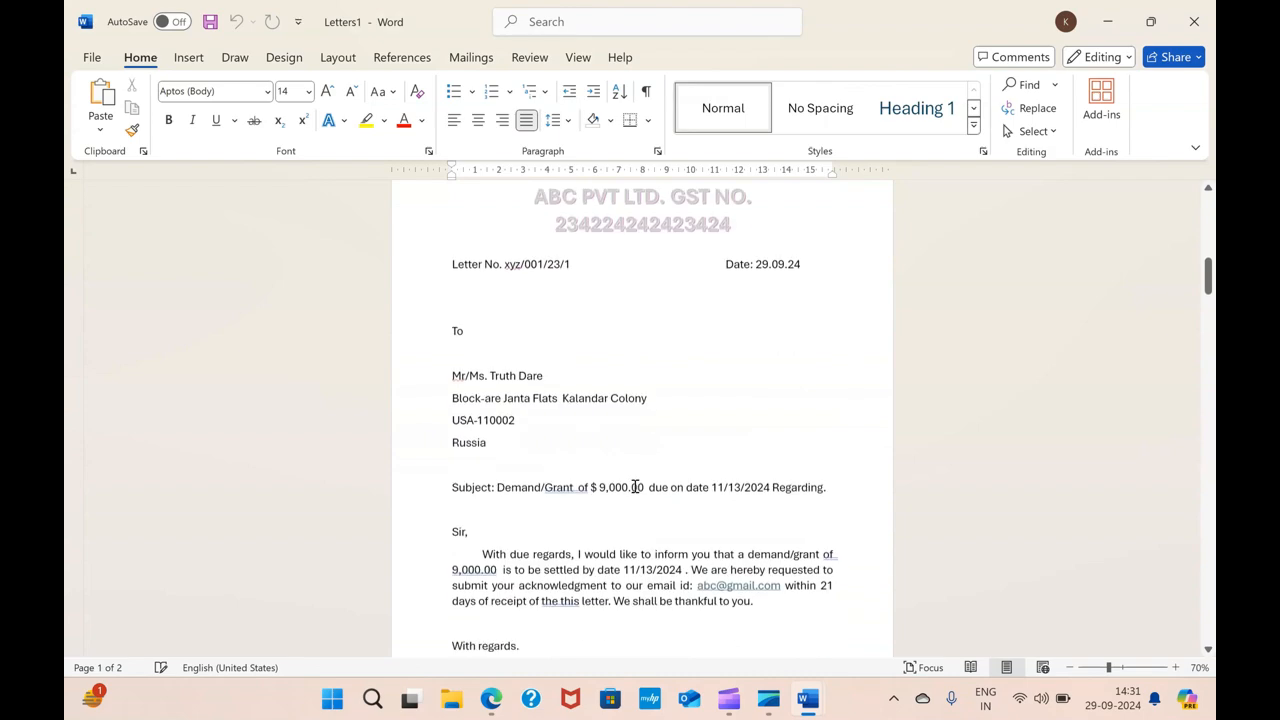
scroll(636, 487, "down", 3)
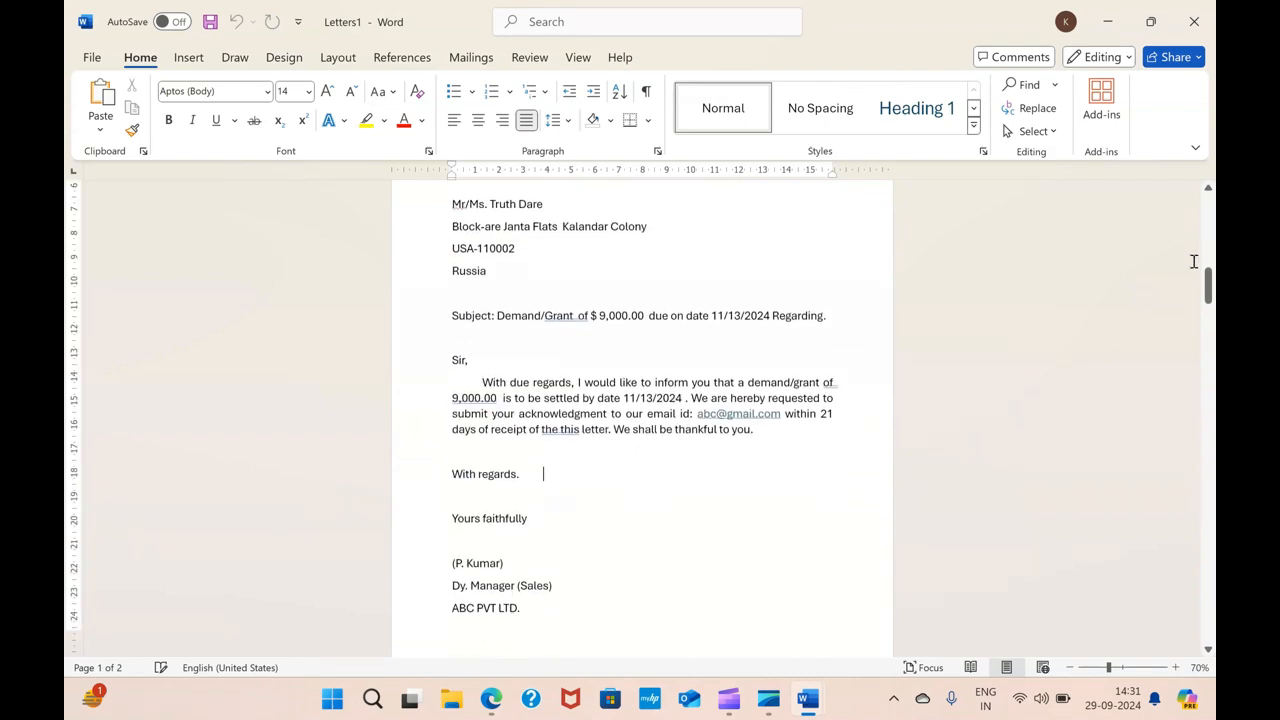
left_click_drag(1208, 282, 1192, 668)
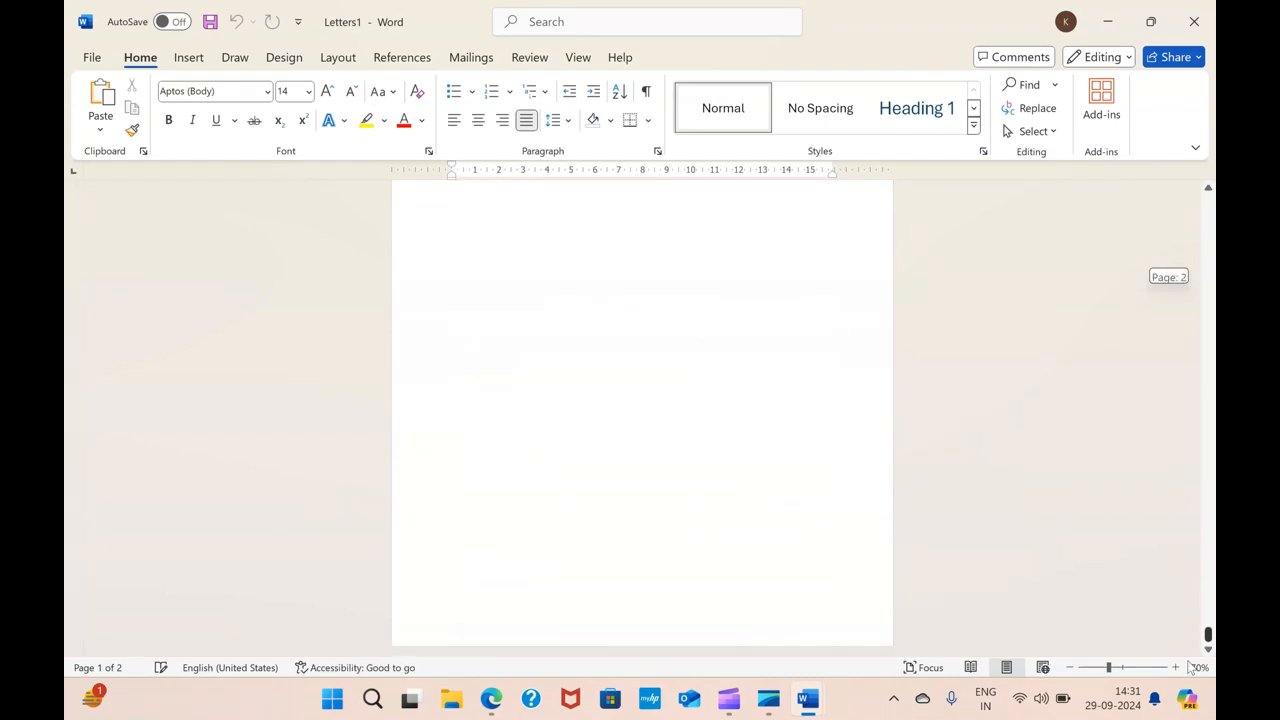
left_click(757, 437)
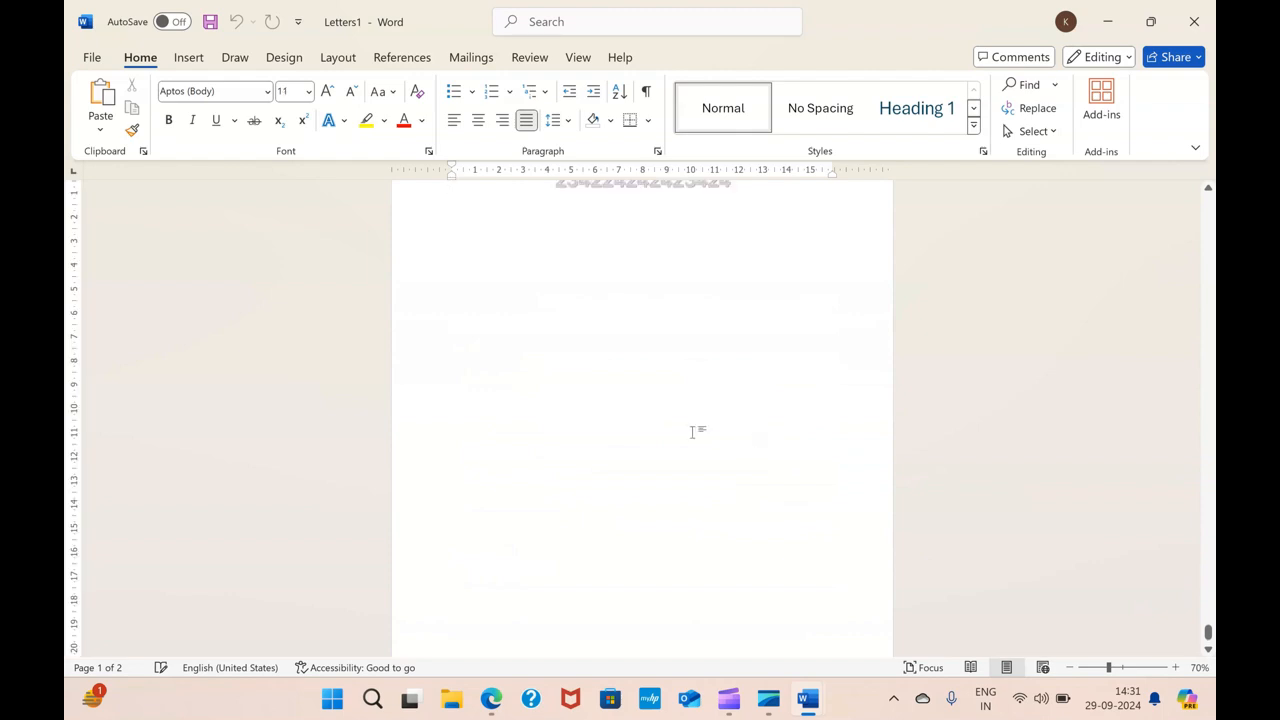
scroll(691, 432, "up", 5)
left_click(610, 388)
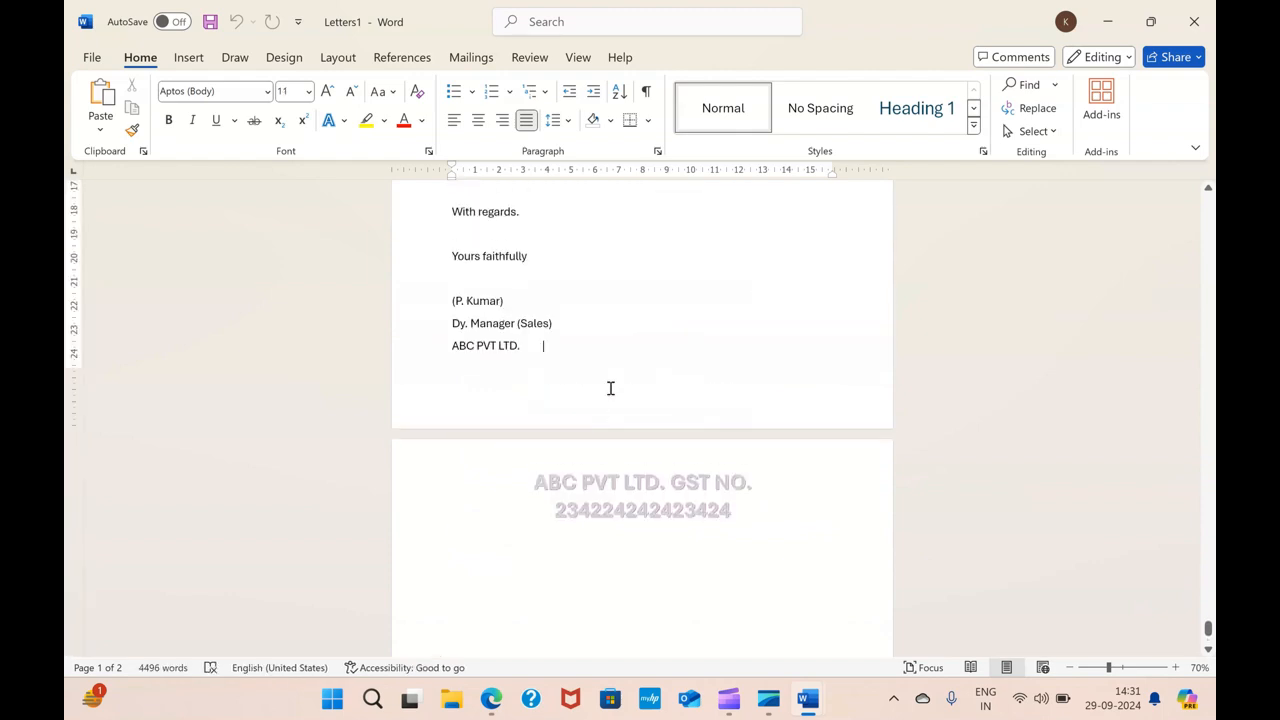
scroll(610, 388, "up", 2)
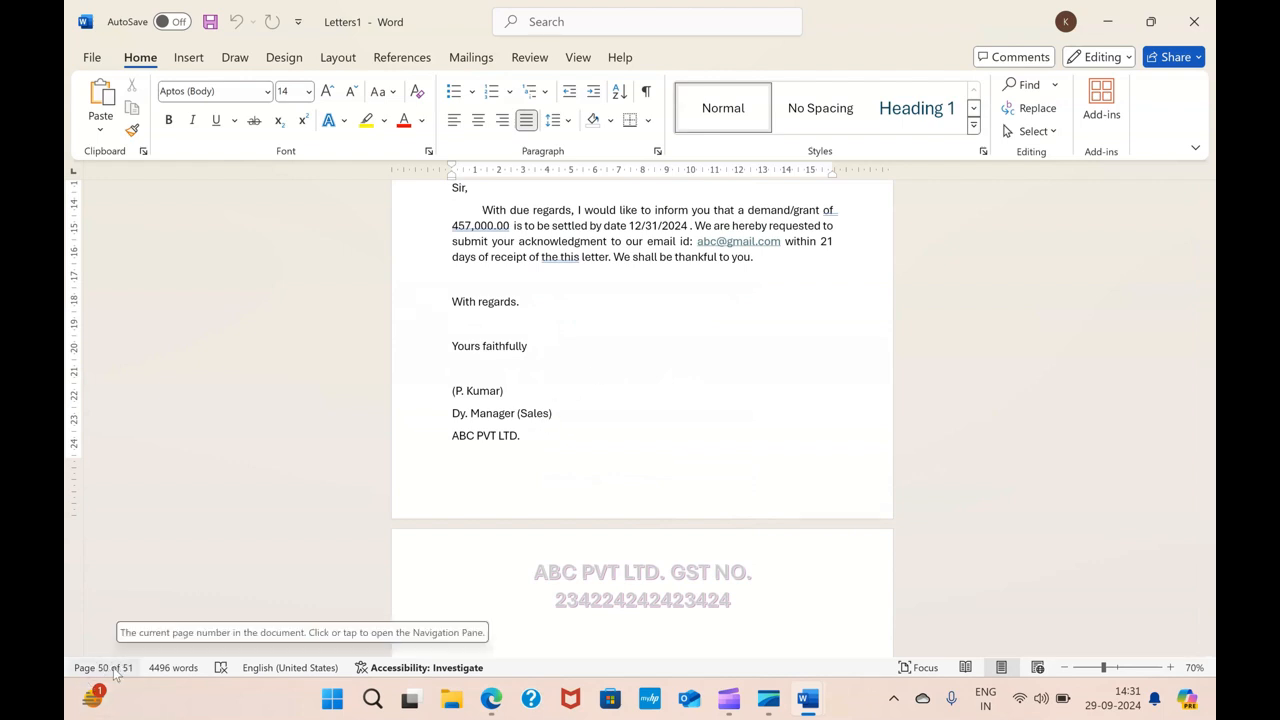
scroll(679, 344, "up", 15)
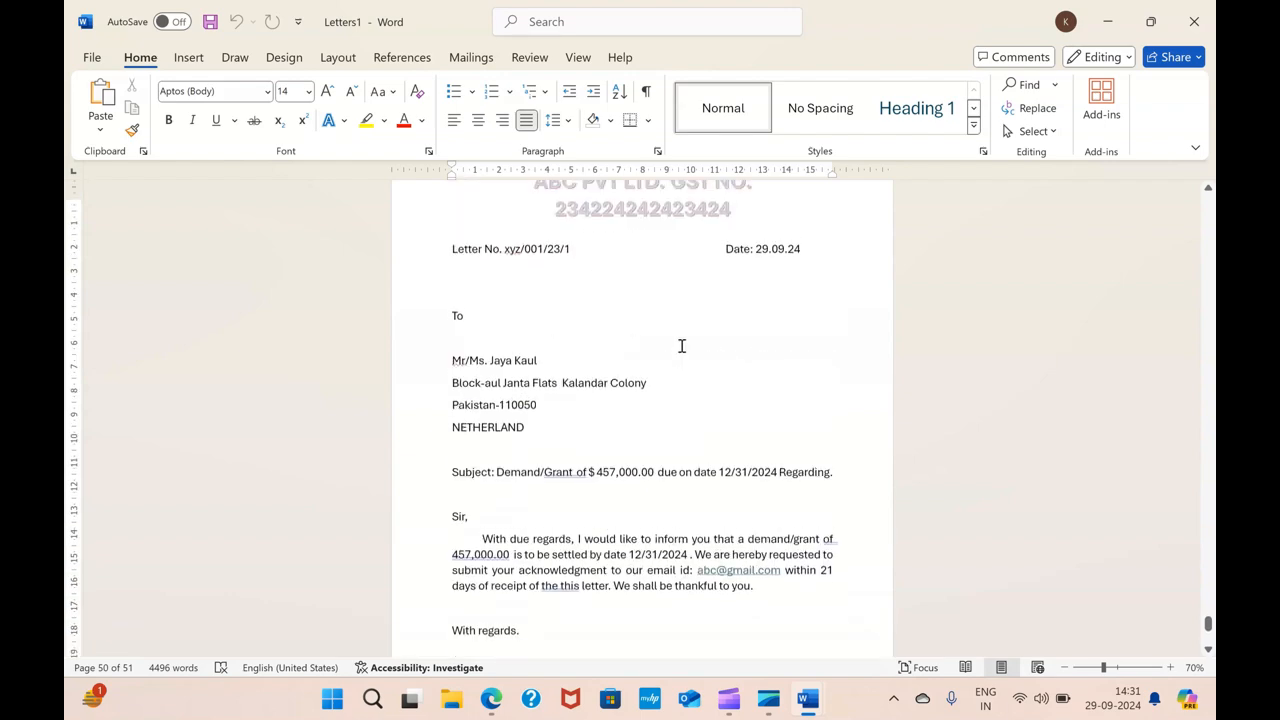
scroll(679, 344, "up", 1)
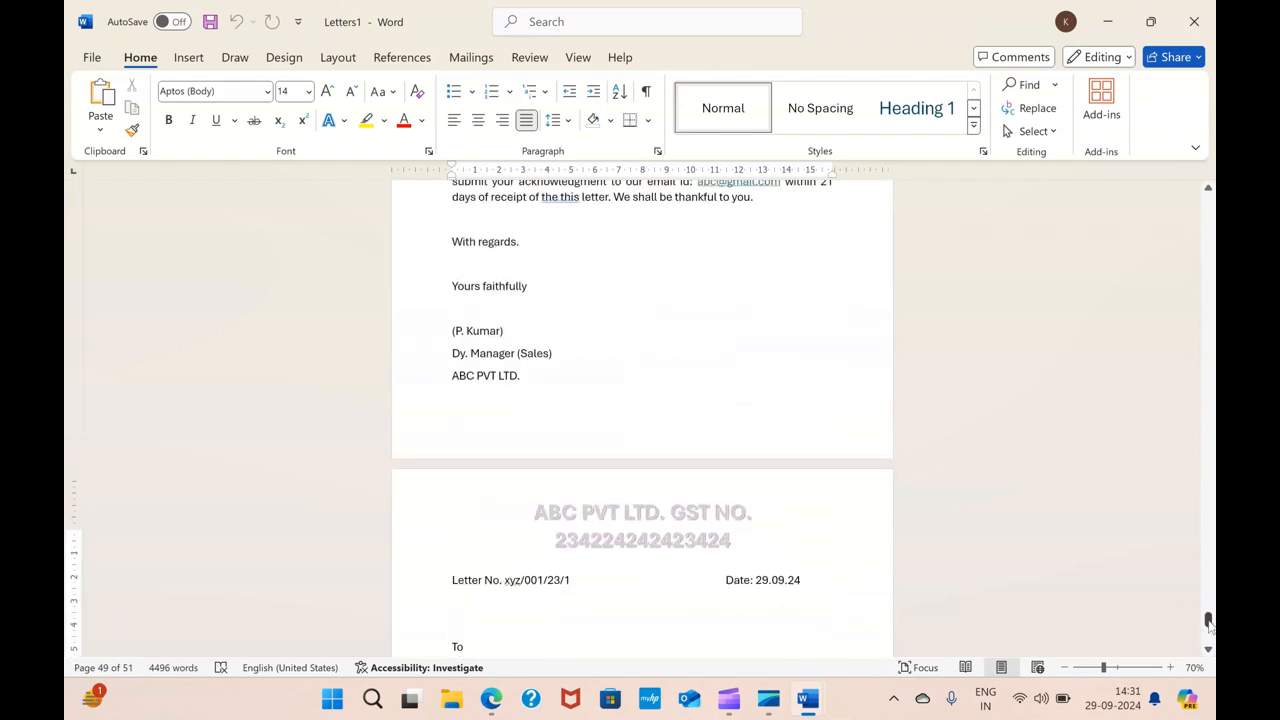
left_click_drag(1208, 622, 1165, 183)
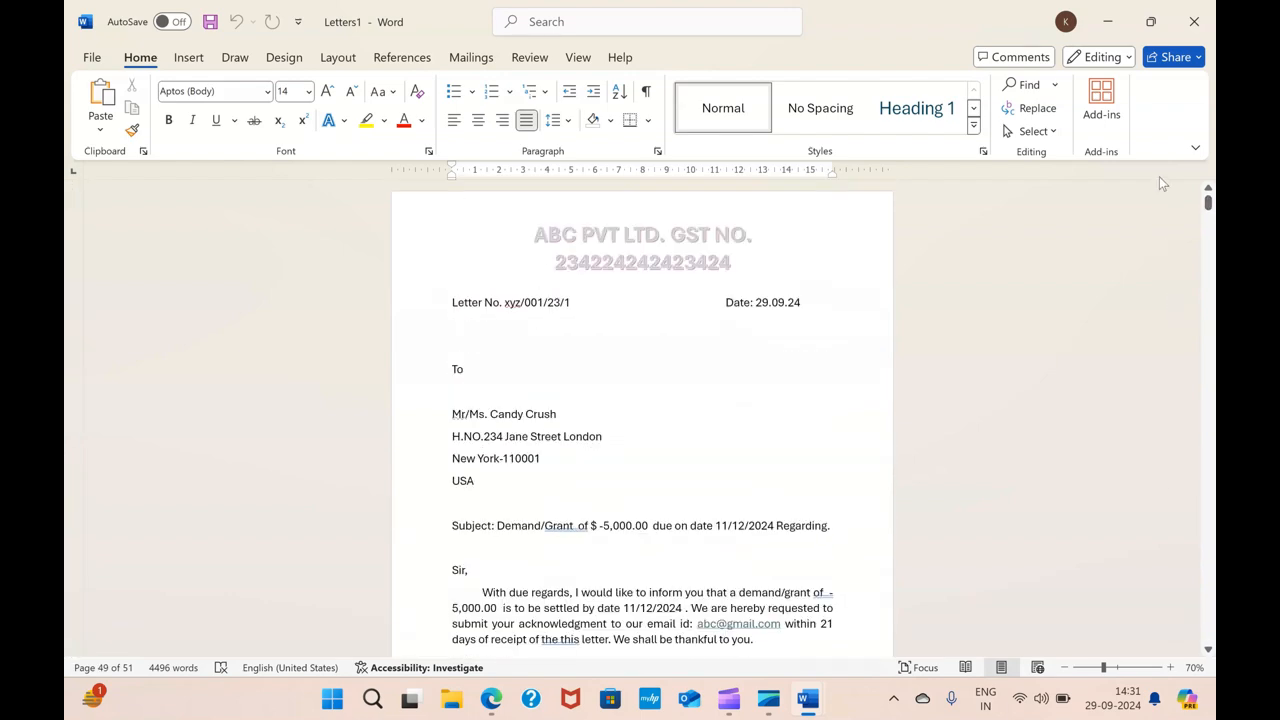
Open the print preview of the merged letters and return to the document
key("ctrl+p")
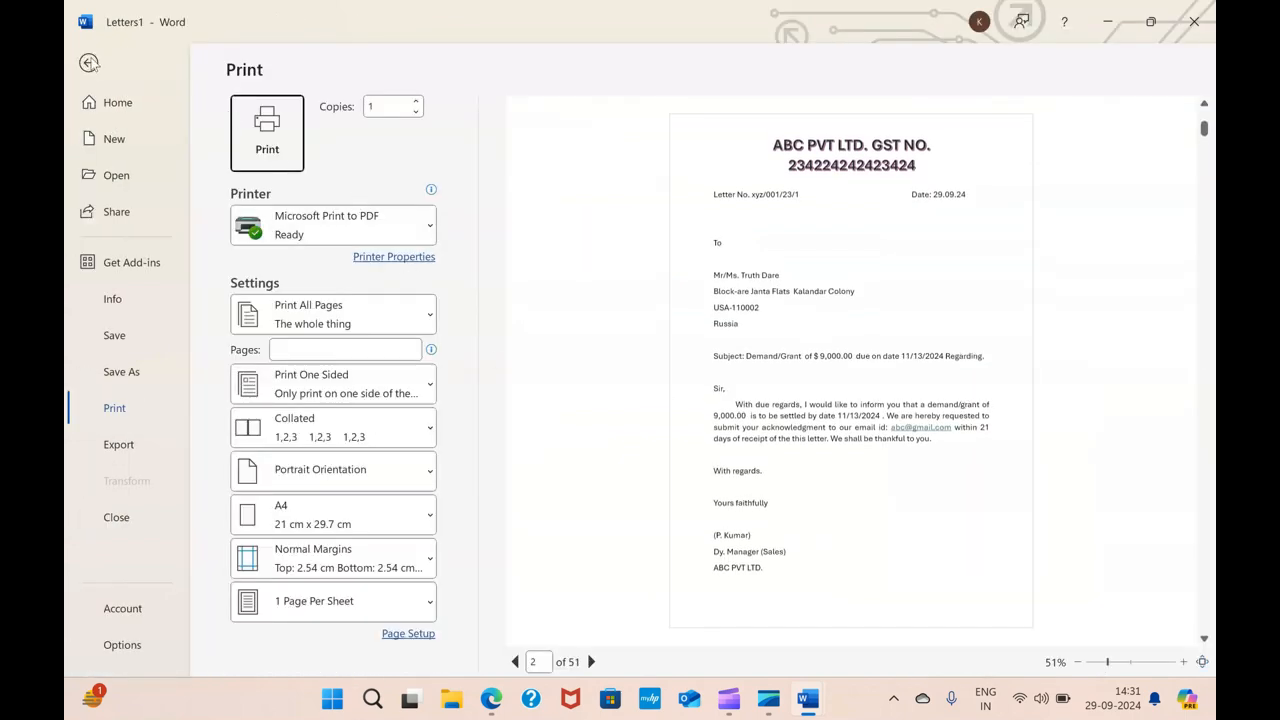
left_click(89, 63)
Close the merged letters document window
scroll(570, 281, "down", 5)
scroll(669, 300, "up", 5)
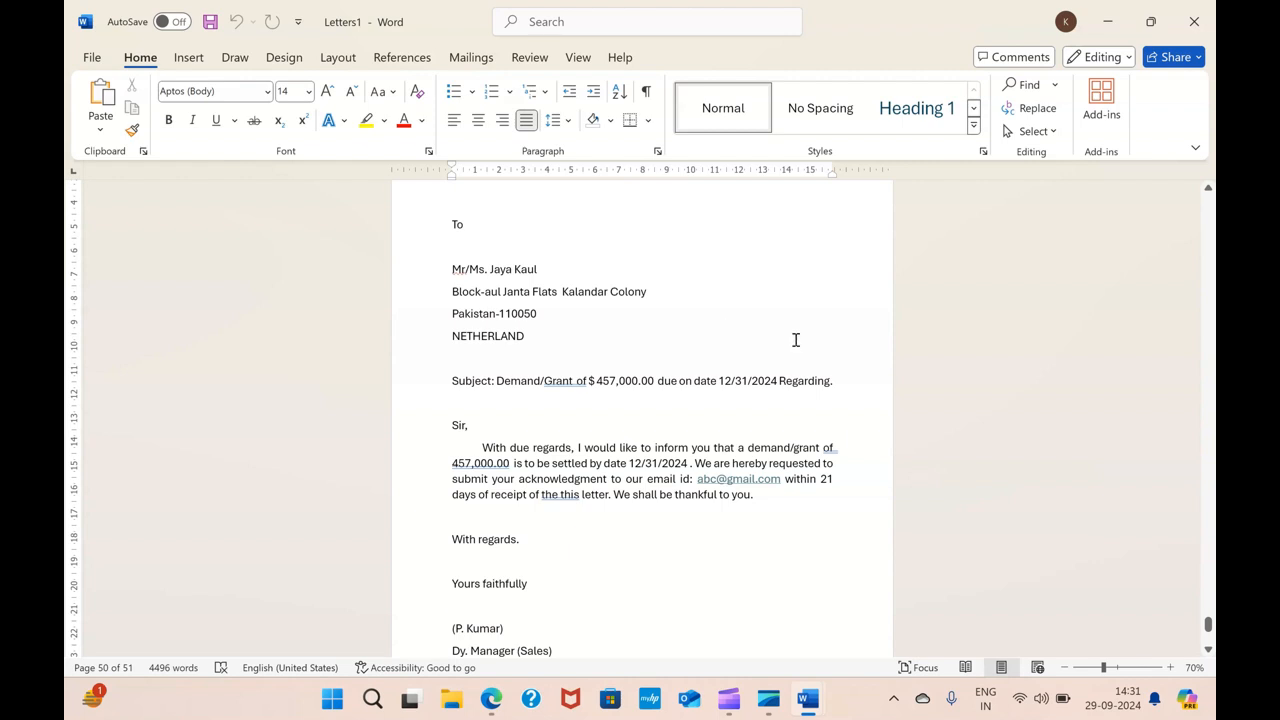
scroll(792, 341, "up", 1)
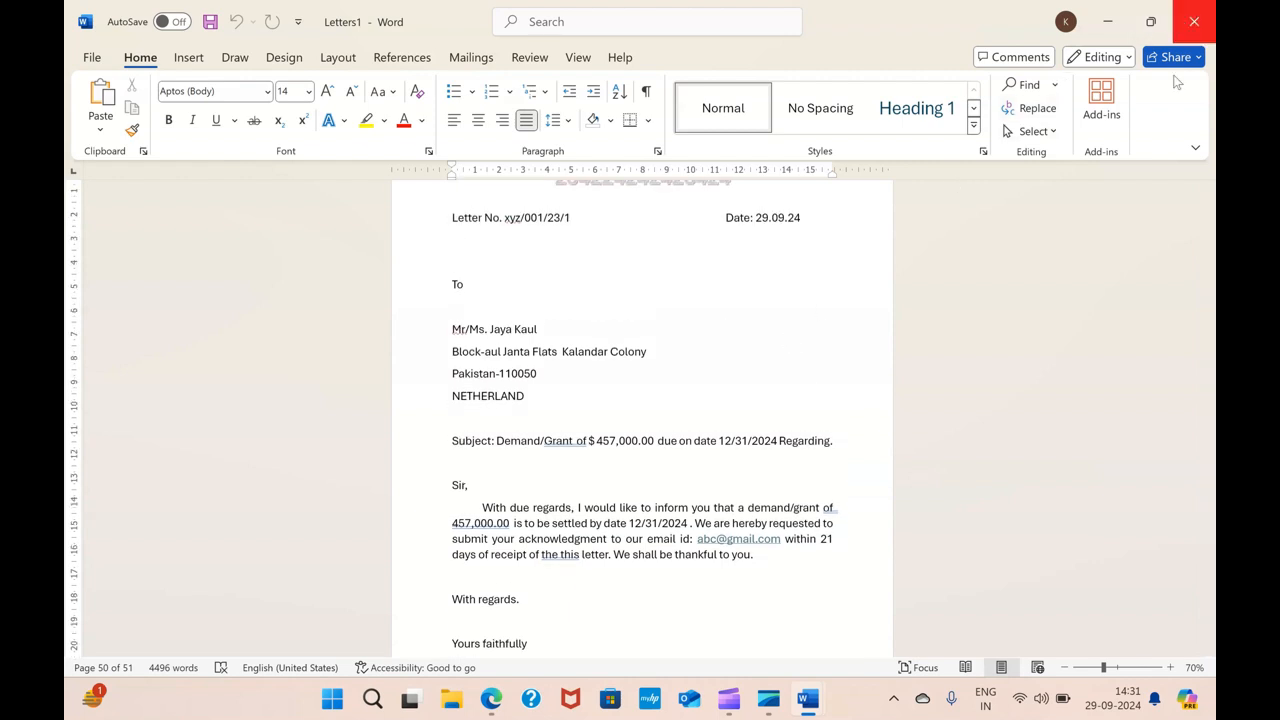
left_click(1193, 21)
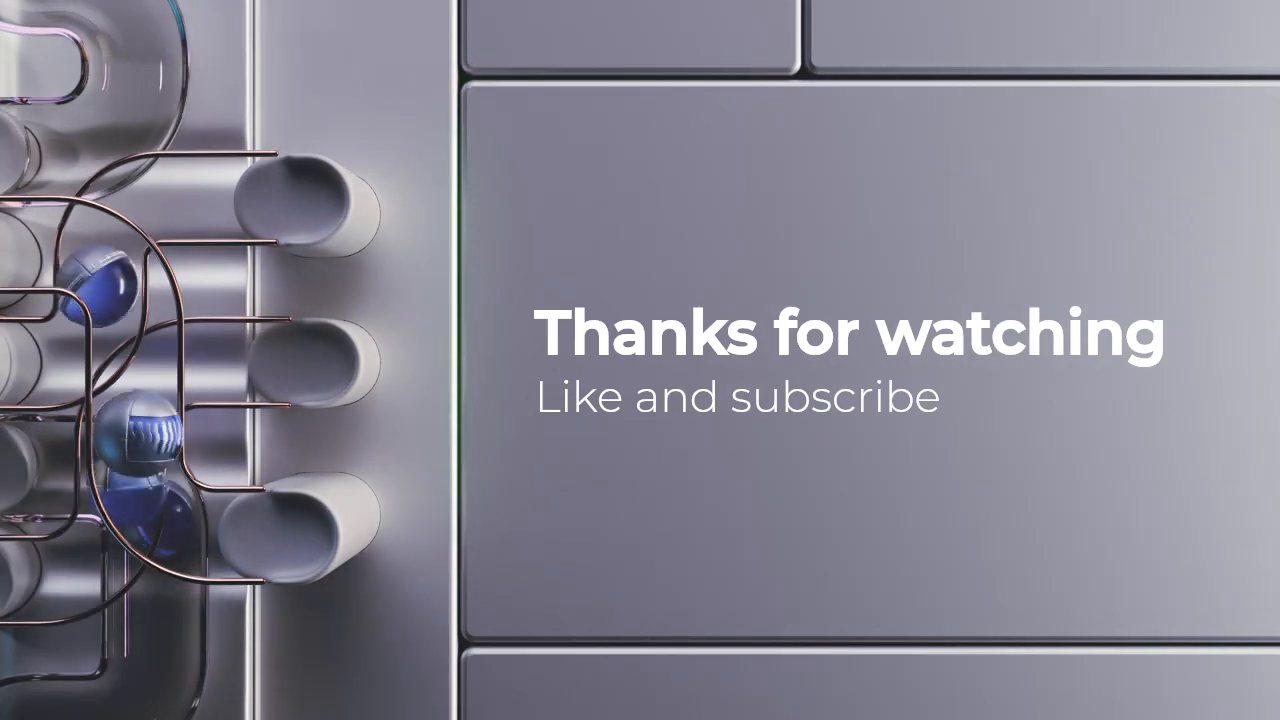